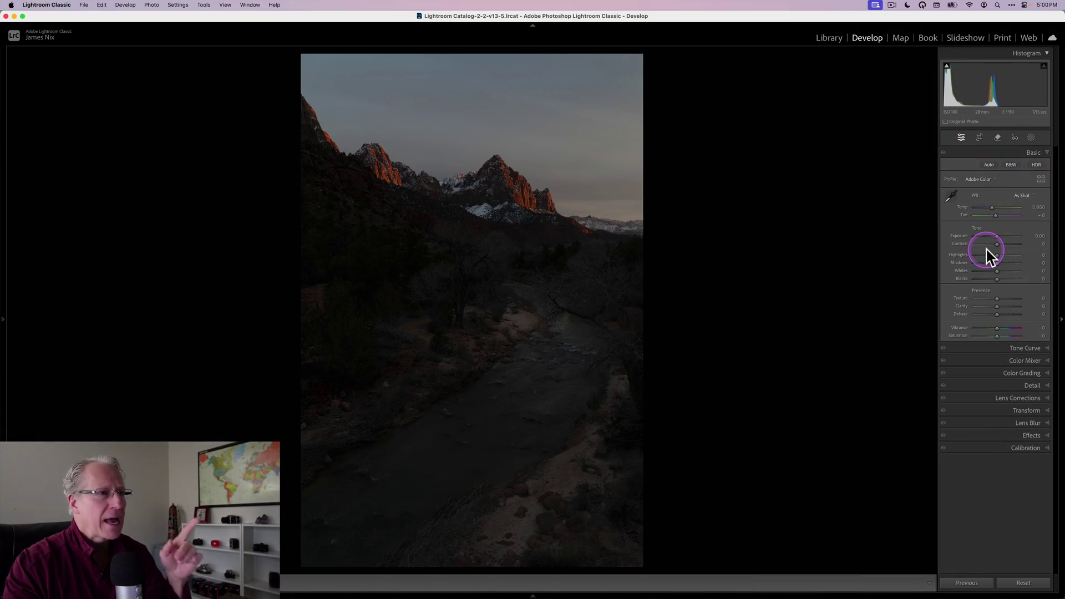
Step: Set Exposure +1.80, Contrast +25, Highlights −100, Shadows +80, Temp 6,504, Tint +6, Clarity +11
drag(999, 236, 951, 258)
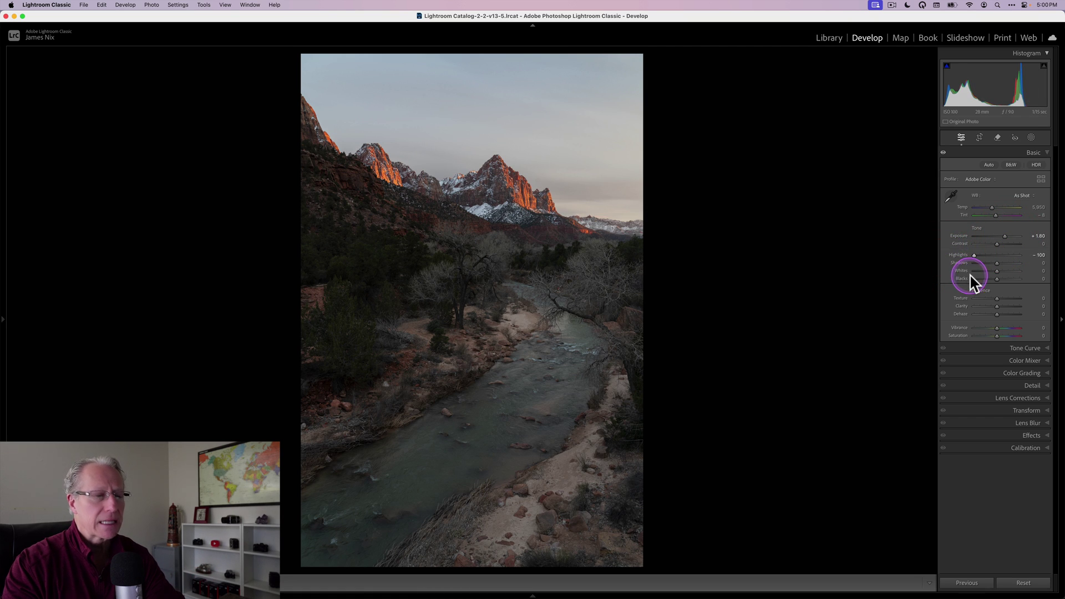
drag(995, 267, 1005, 244)
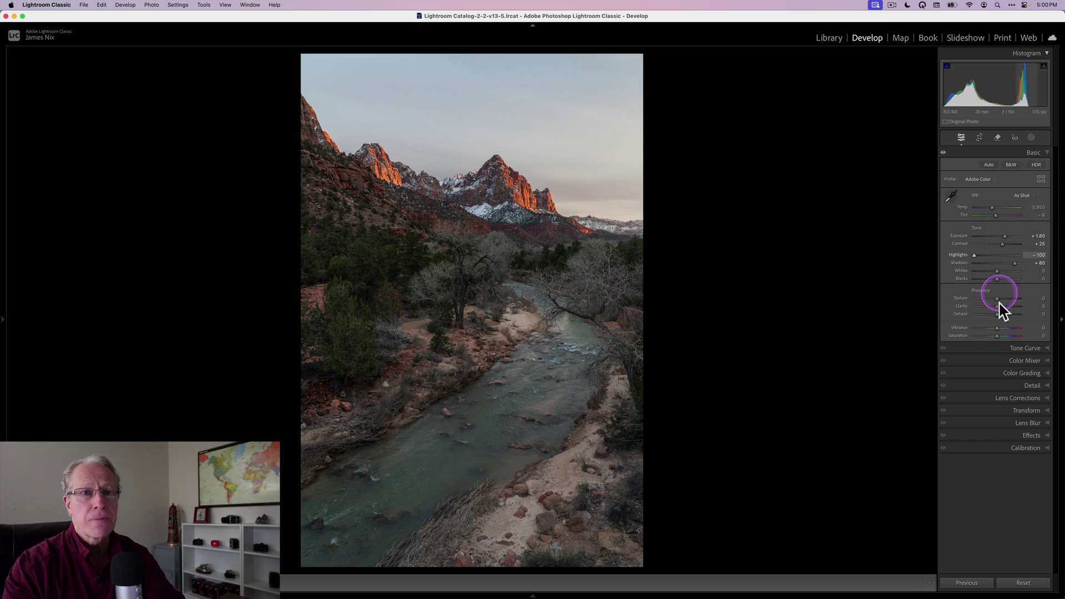
click(1037, 207)
text(6504)
key(Return)
click(1043, 215)
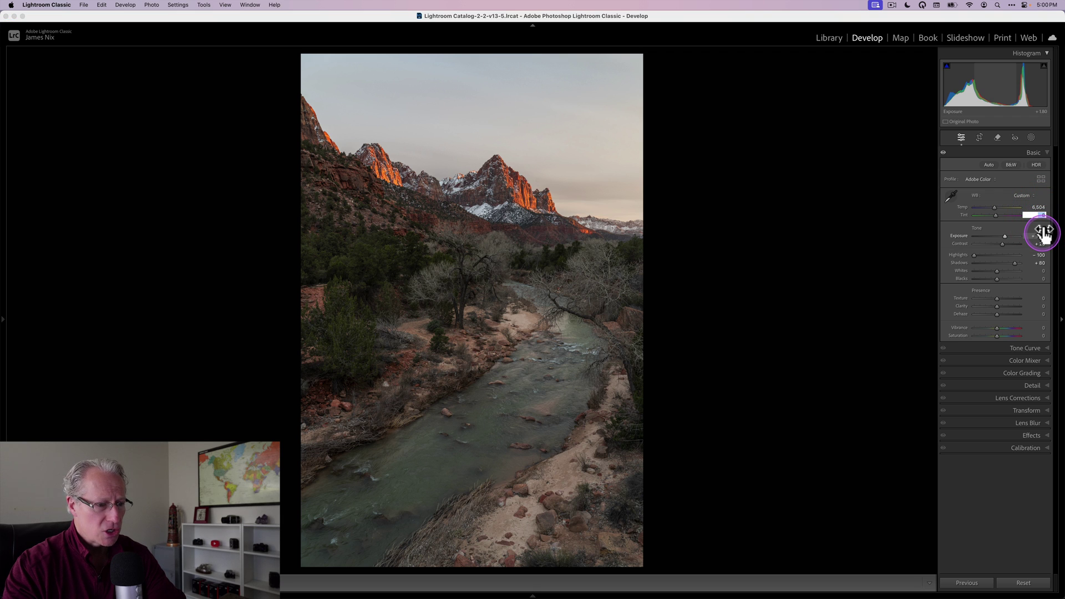
text(6)
key(Return)
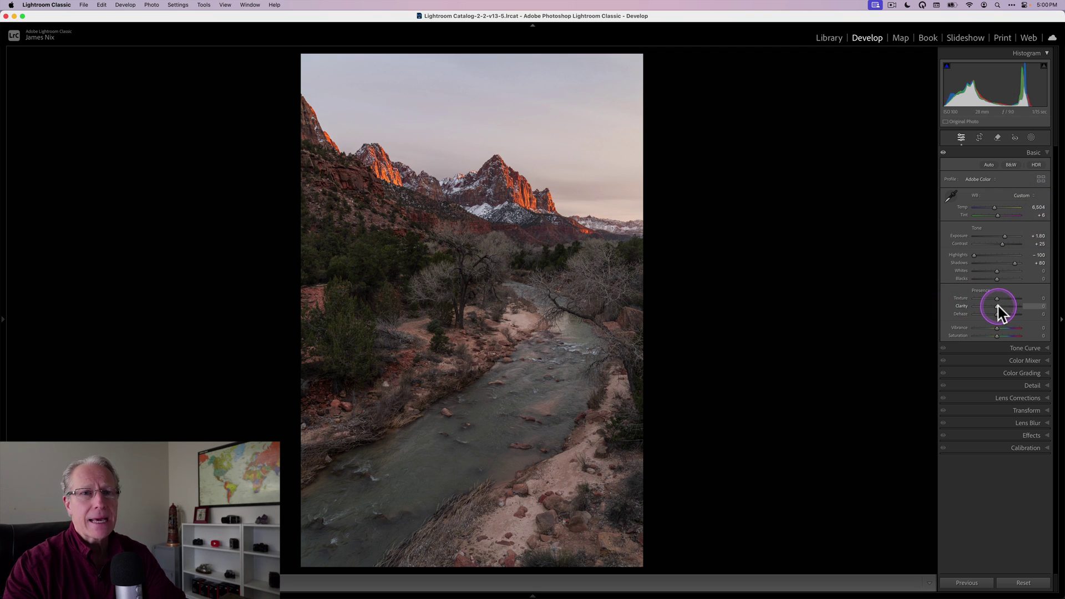
drag(996, 305, 1001, 306)
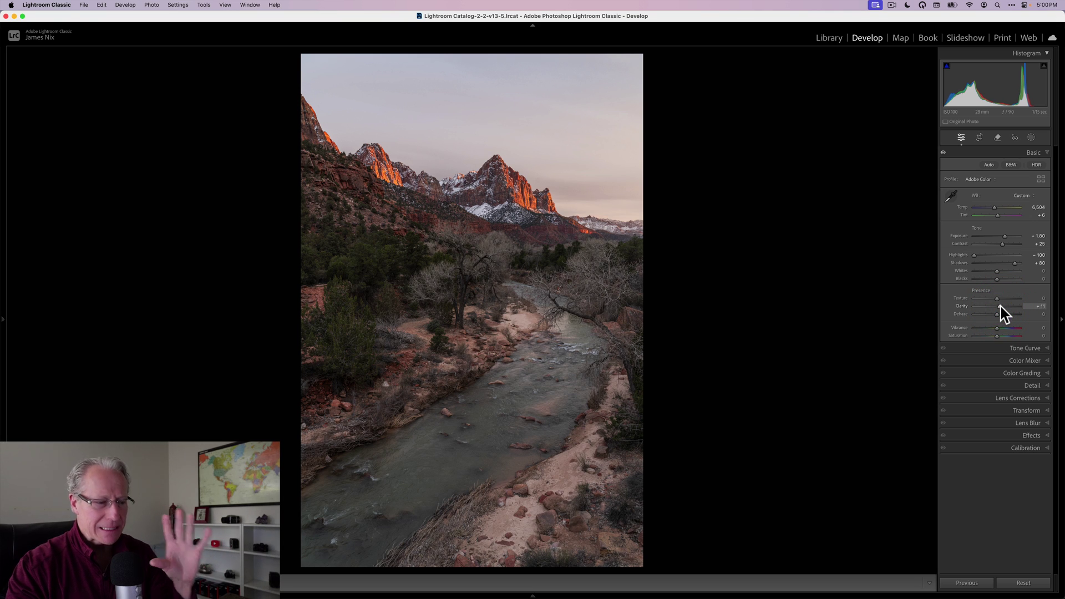
drag(922, 226, 884, 222)
key(backslash)
key(backslash)
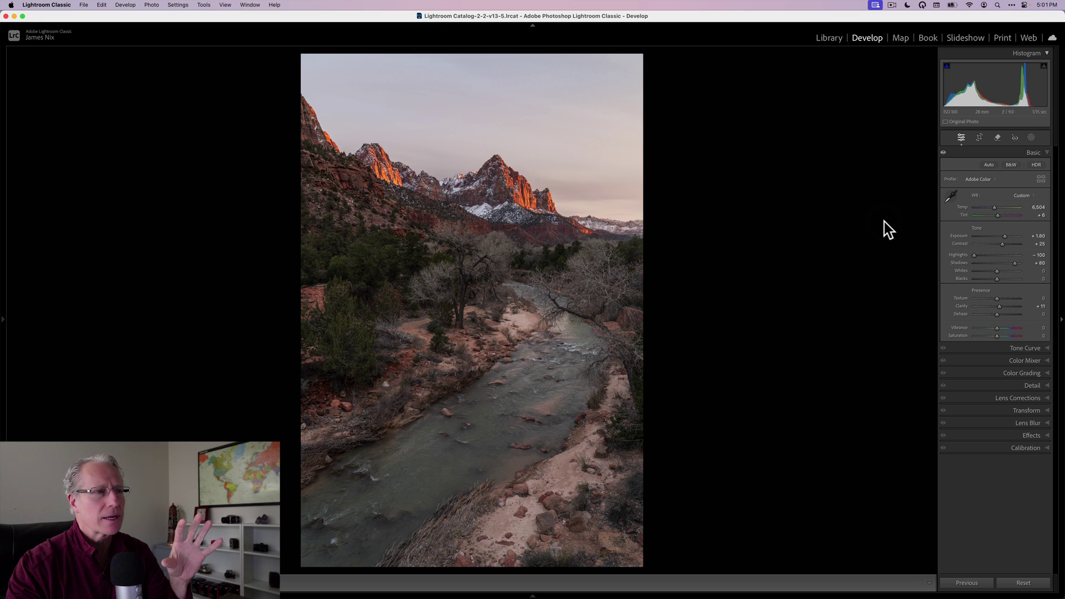
key(backslash)
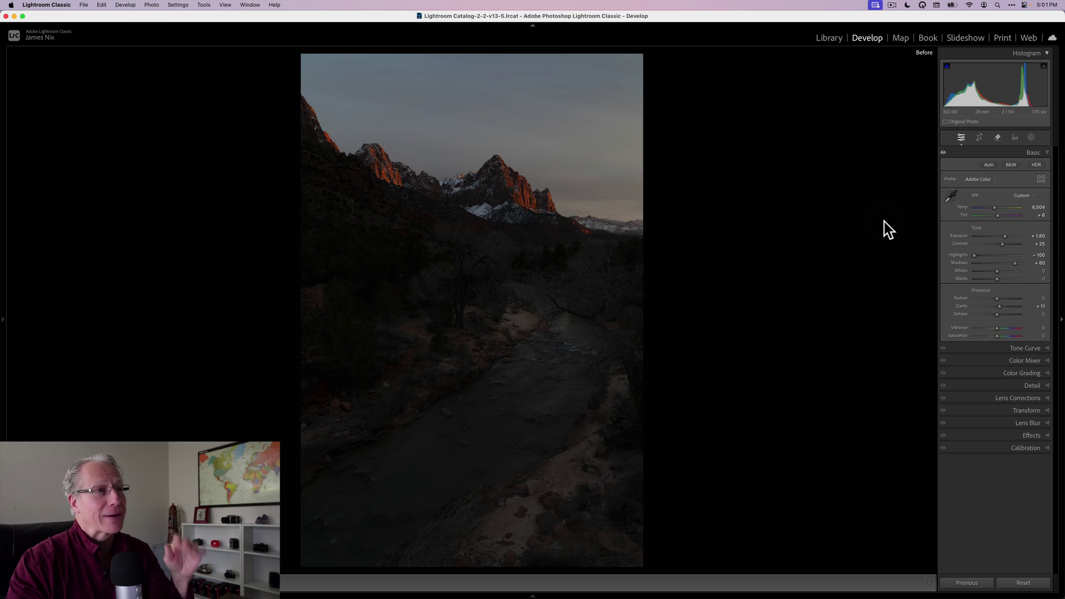
key(backslash)
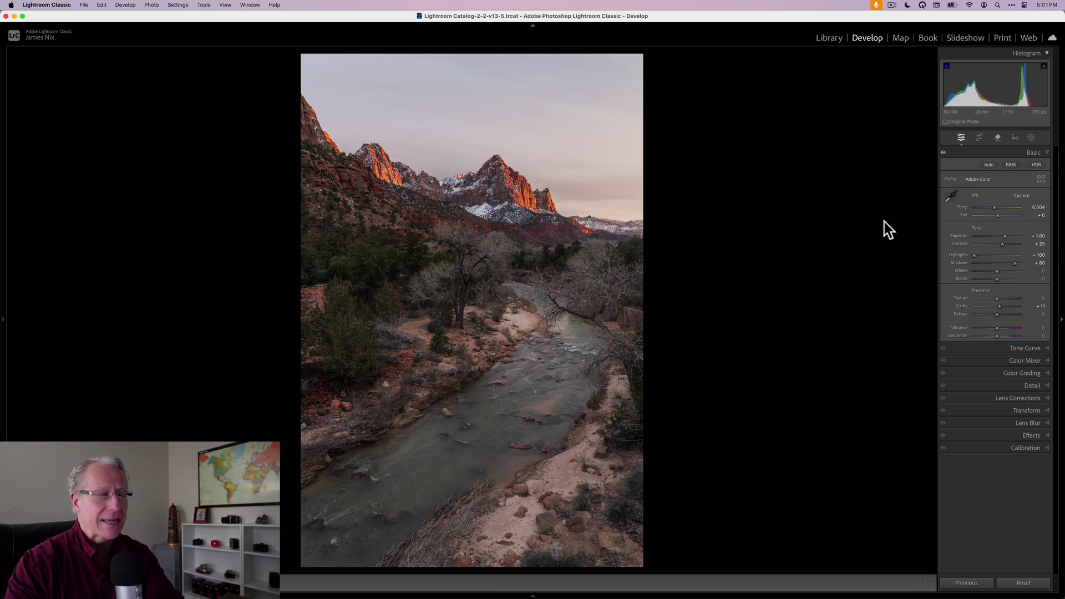
Step: Create a Sky mask with Exposure −0.41, a slightly cooler Temp and Tint +24 toward pink
click(1031, 139)
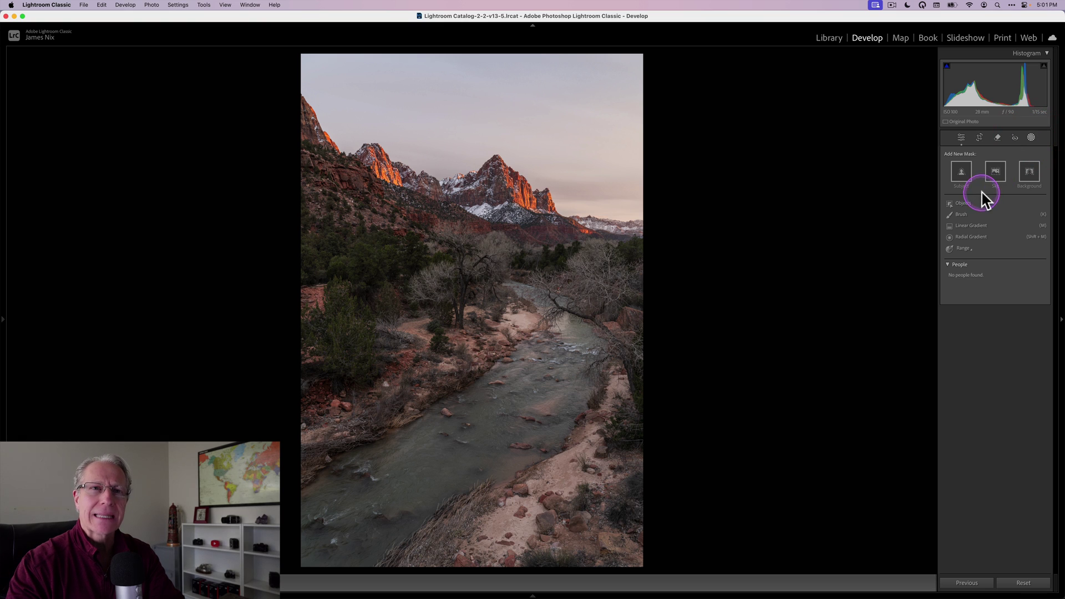
click(997, 175)
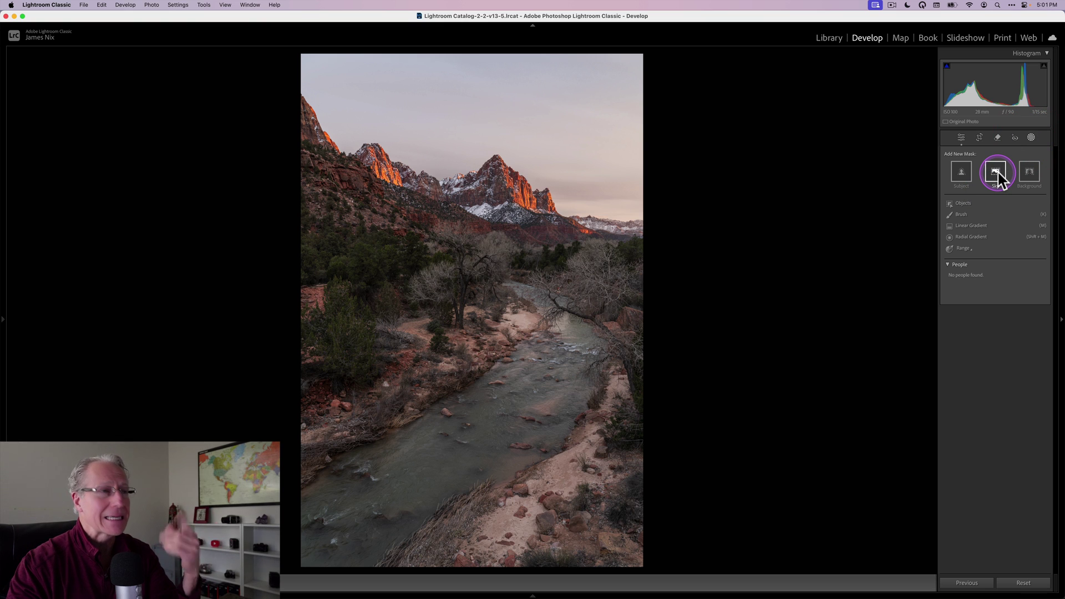
click(997, 174)
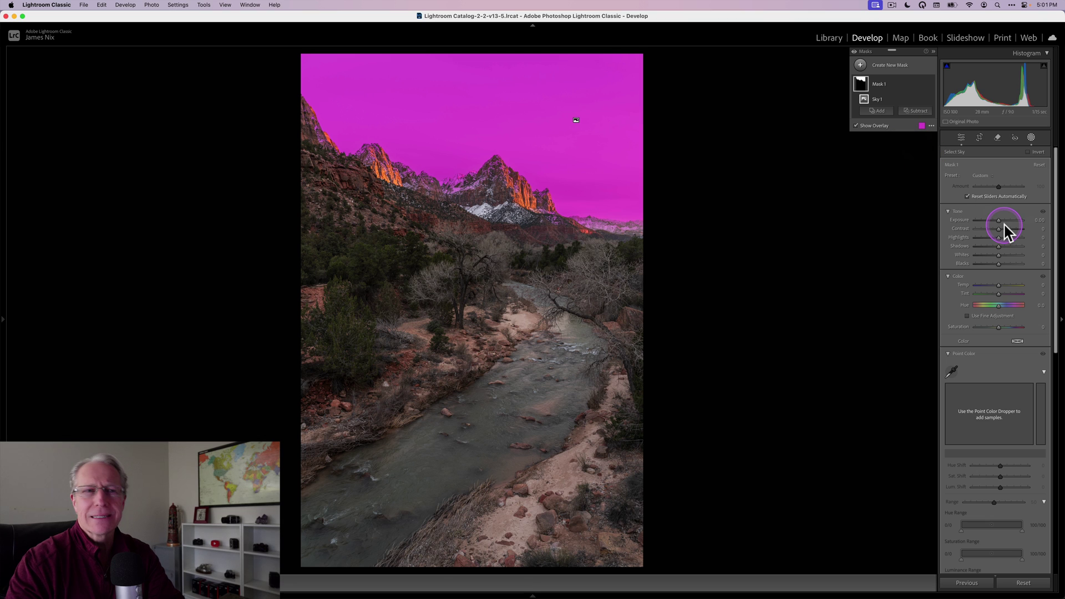
drag(999, 221, 997, 221)
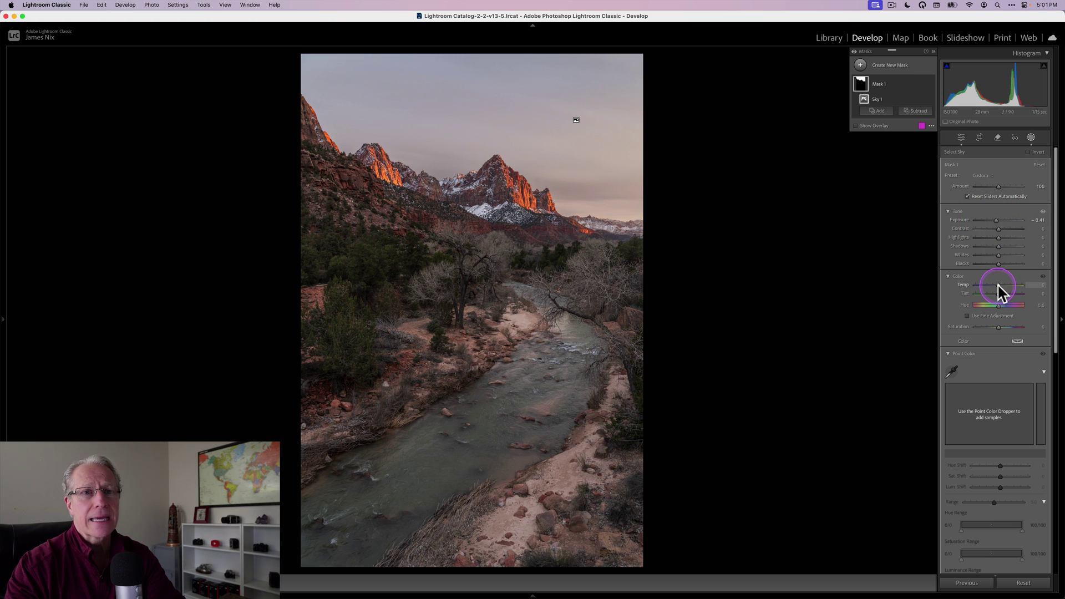
drag(999, 285, 999, 293)
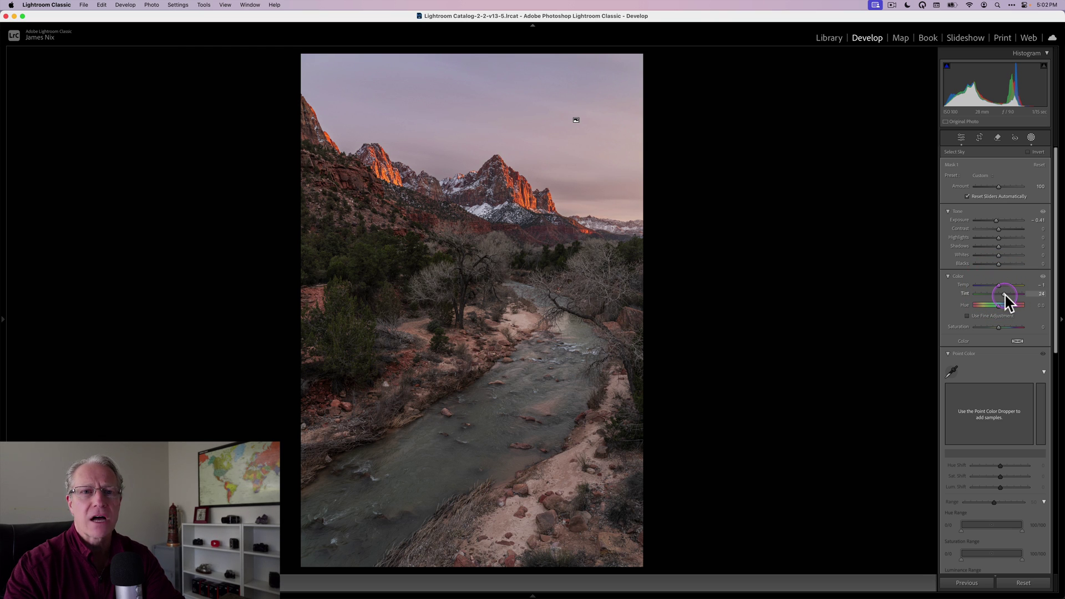
drag(1006, 300, 1006, 299)
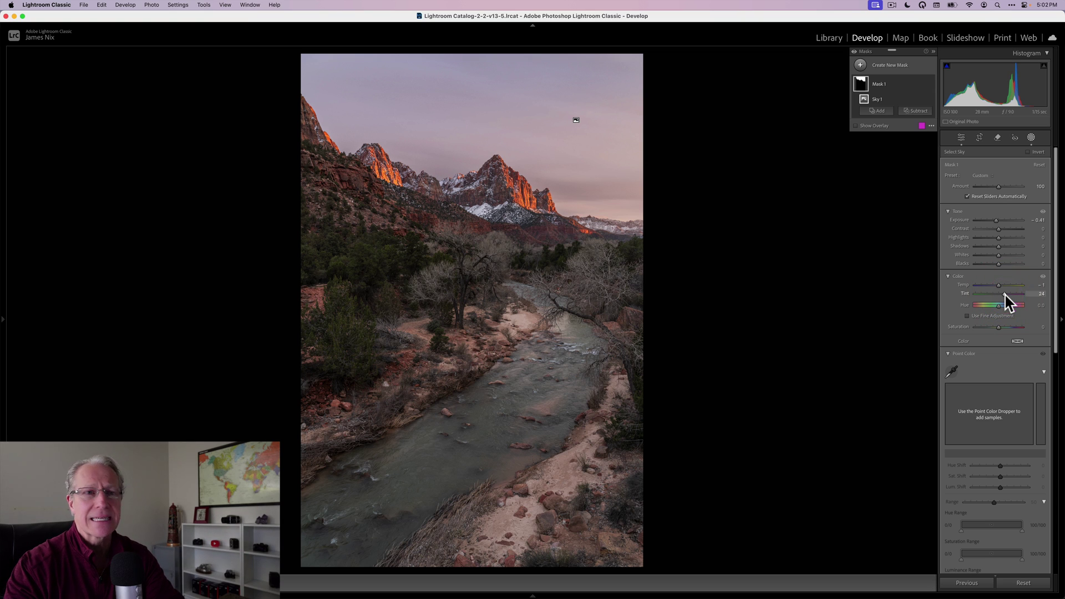
Step: Cut the sky mask's Texture and Clarity, add Dehaze +23, and compare the mask on and off
click(949, 353)
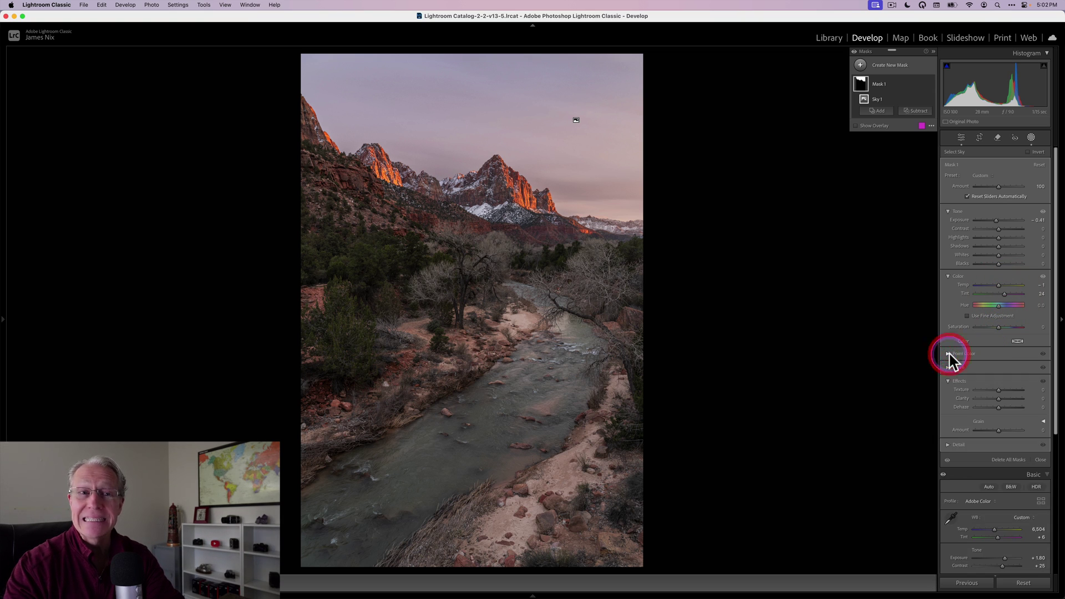
drag(999, 390, 984, 398)
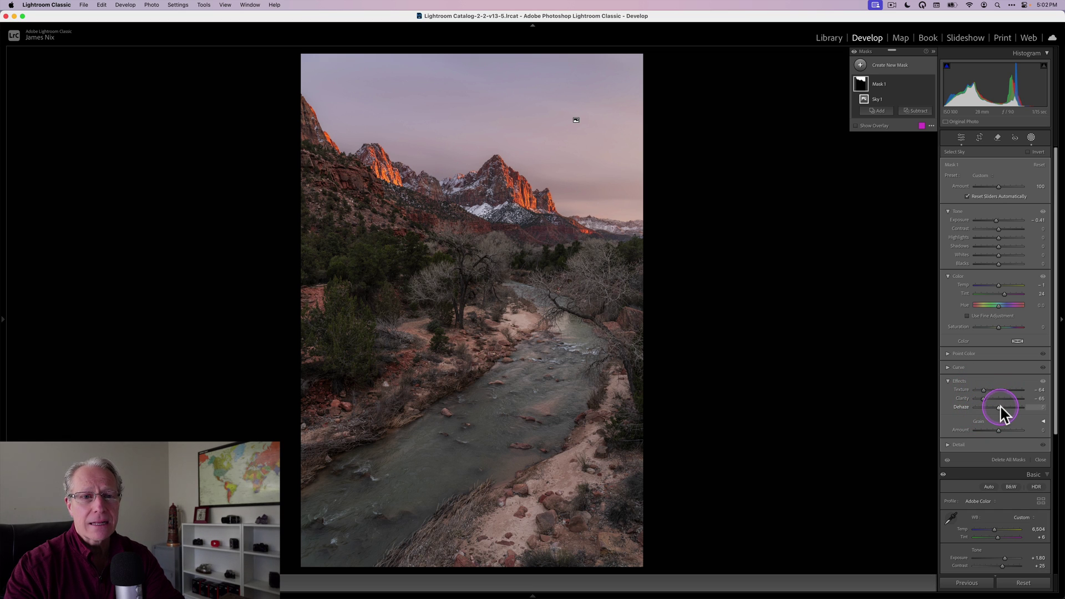
drag(999, 407, 1005, 408)
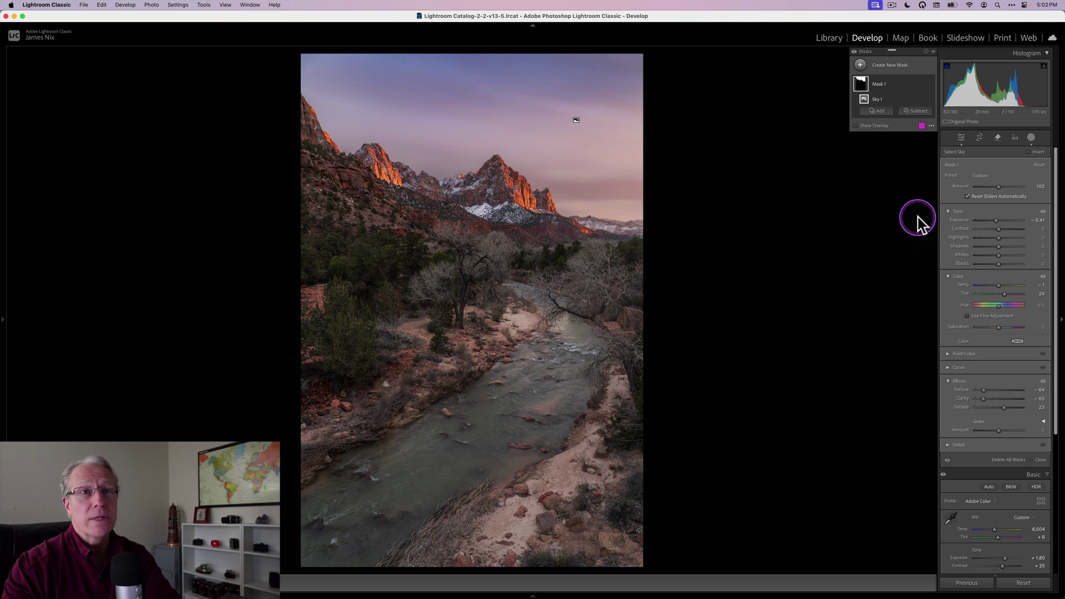
click(931, 84)
click(931, 84)
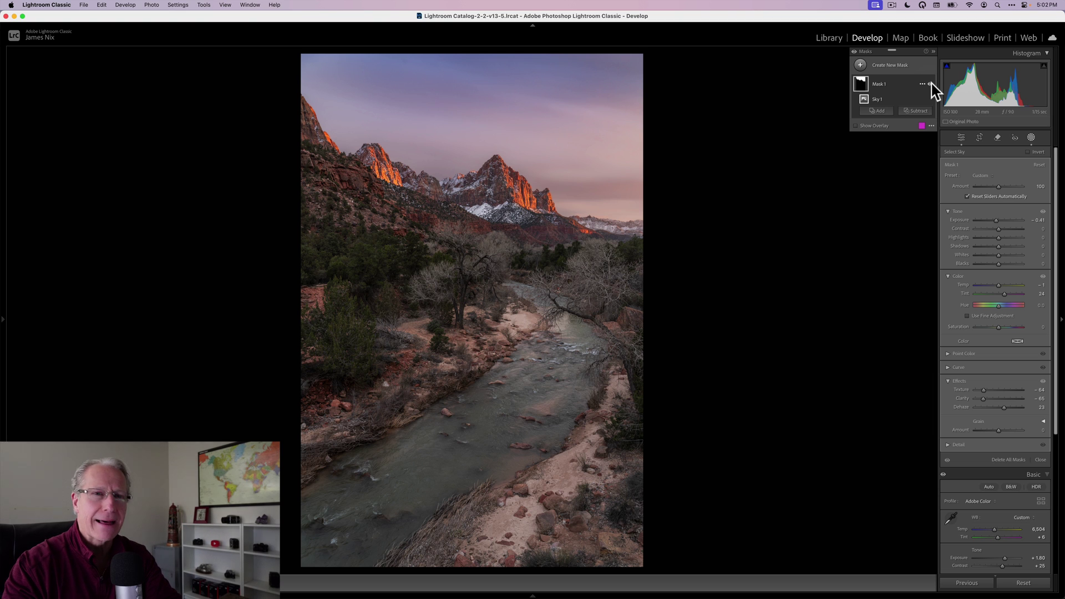
Step: Paint a new Brush mask with an enlarged brush along the river from the lower-left corner
click(861, 65)
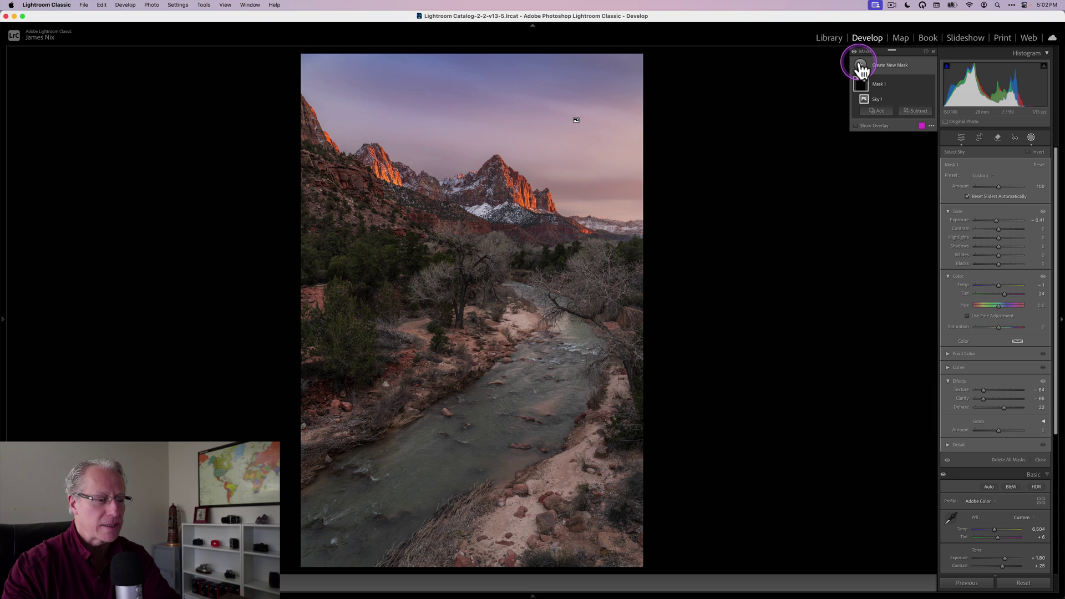
click(861, 65)
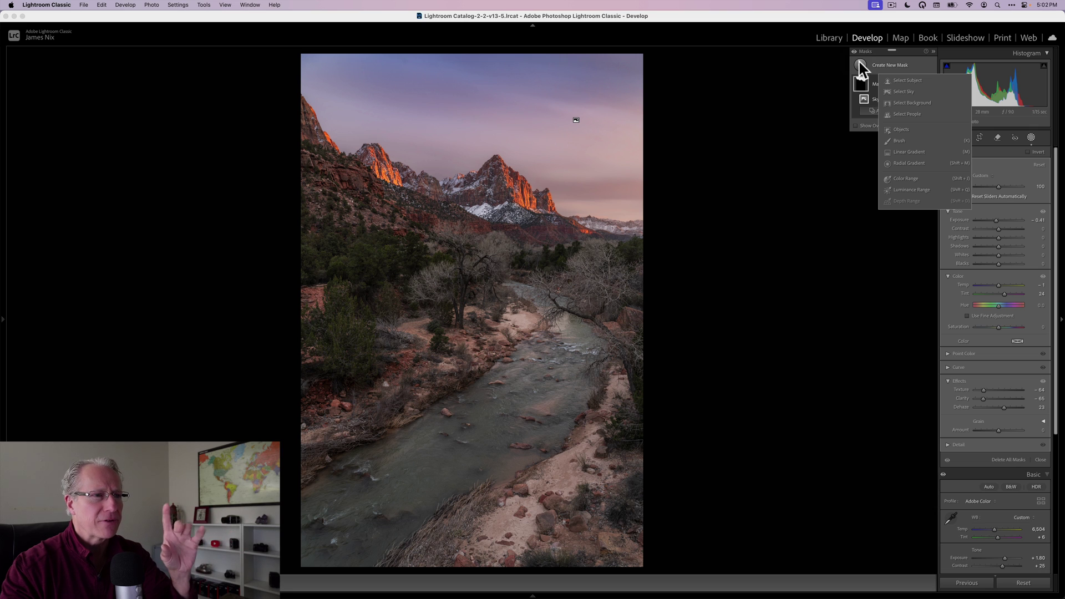
click(899, 141)
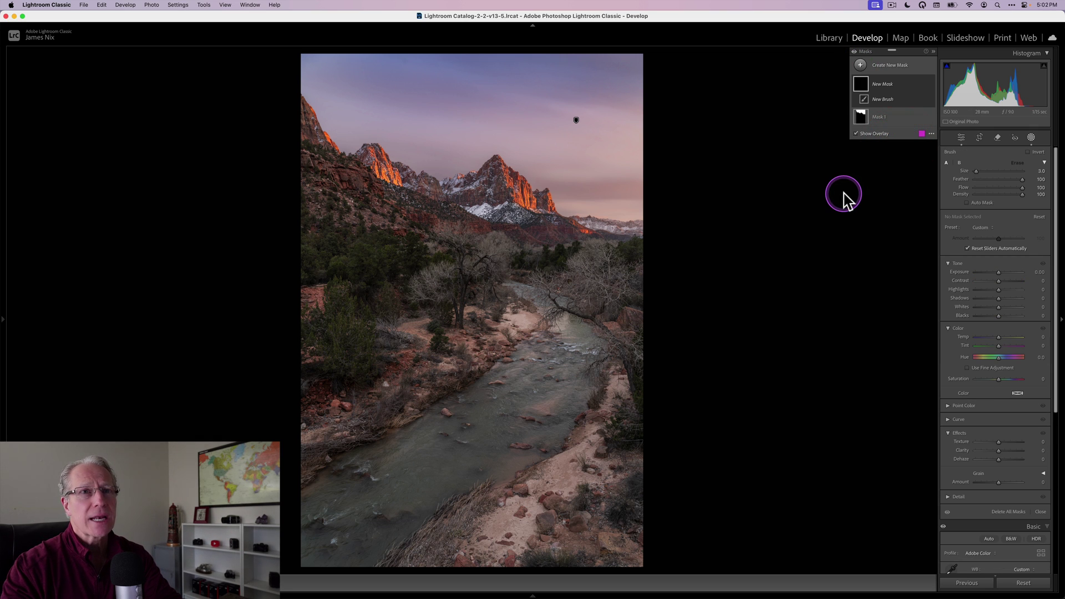
scroll(360, 500, up, 2)
mouse_move(306, 507)
mouse_down()
mouse_move(362, 457)
mouse_move(411, 446)
mouse_move(545, 341)
mouse_move(587, 330)
mouse_move(582, 404)
mouse_move(545, 439)
mouse_move(449, 485)
mouse_move(349, 557)
mouse_move(303, 551)
mouse_move(389, 465)
mouse_move(294, 555)
mouse_move(346, 538)
mouse_move(545, 360)
mouse_move(560, 351)
mouse_move(575, 359)
mouse_move(546, 399)
mouse_move(381, 510)
mouse_move(376, 495)
mouse_move(437, 435)
mouse_move(542, 358)
mouse_move(561, 375)
mouse_move(578, 372)
mouse_move(512, 438)
mouse_move(537, 384)
mouse_move(499, 419)
mouse_move(558, 376)
mouse_move(487, 430)
mouse_up()
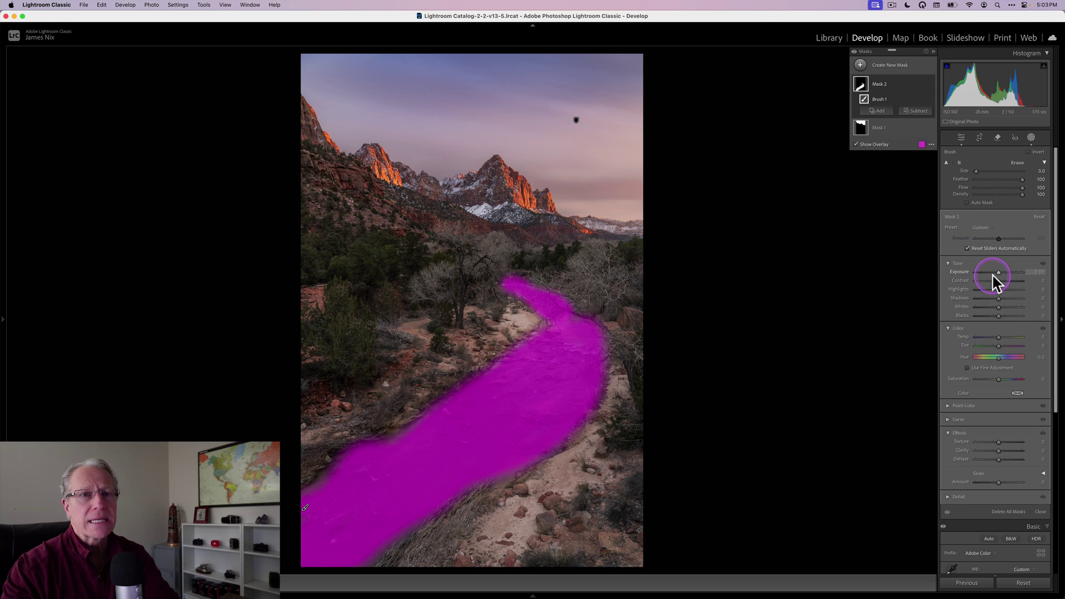
Step: Brighten the river mask slightly, cool its Temp, shift Tint green to −24 and adjust saturation
drag(992, 274, 1000, 272)
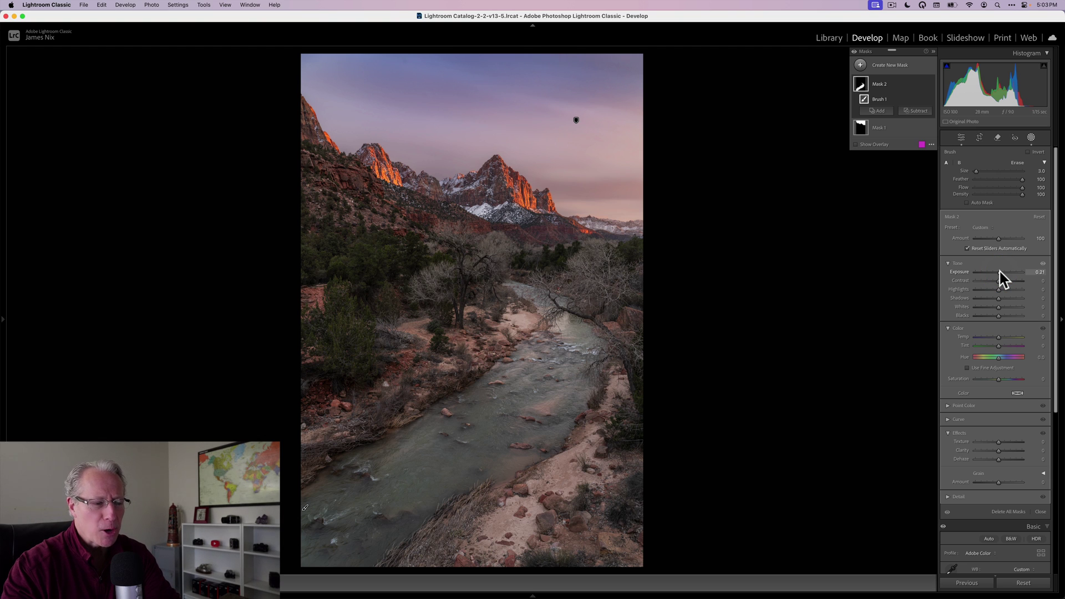
click(989, 364)
click(999, 337)
drag(1000, 338, 998, 338)
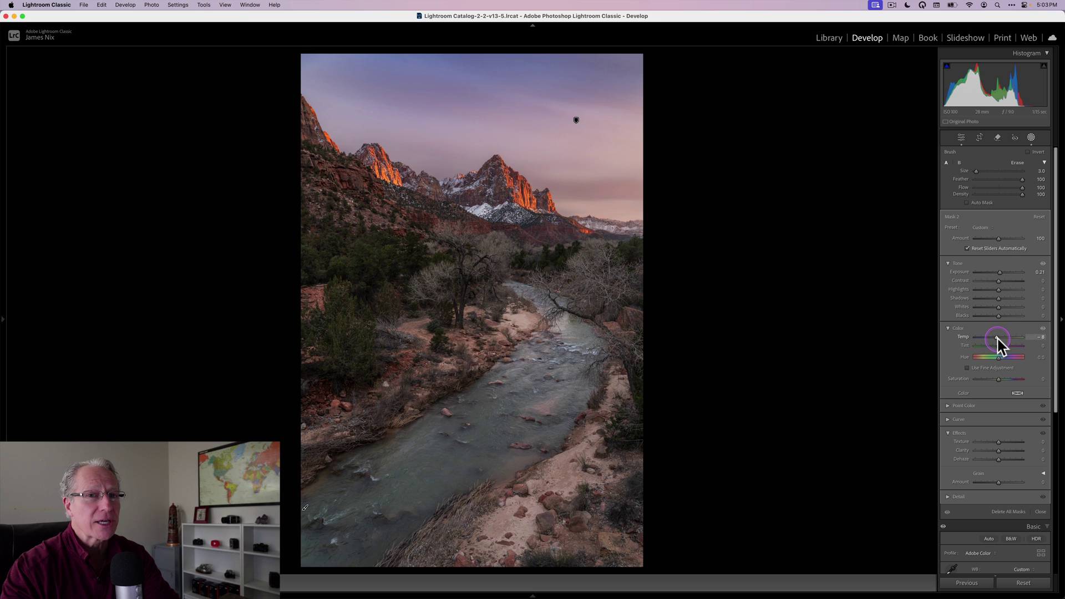
drag(998, 338, 997, 337)
click(998, 345)
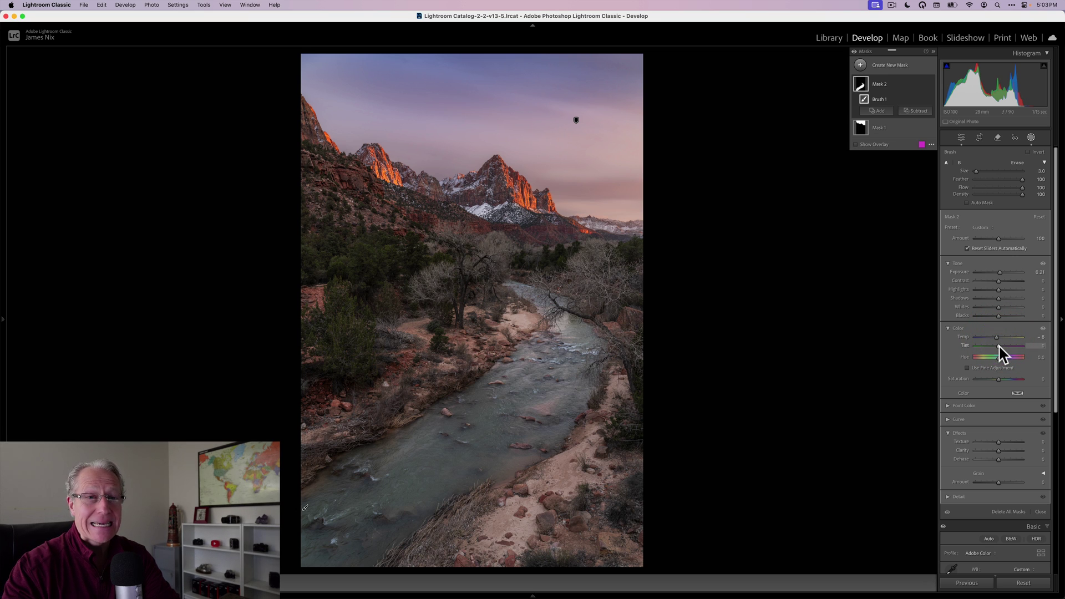
drag(999, 345, 996, 346)
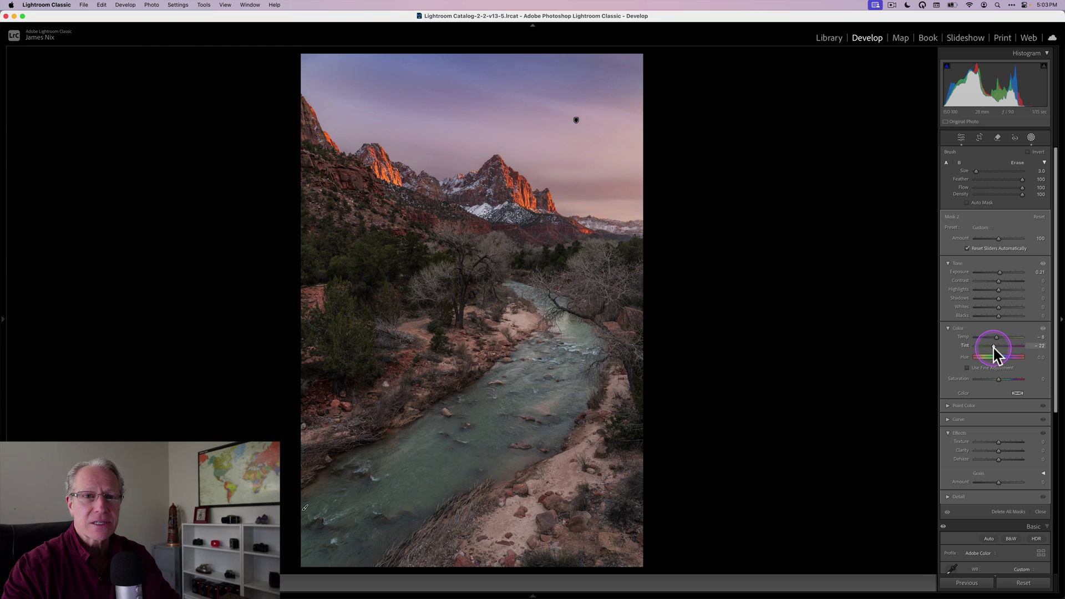
drag(993, 347, 998, 377)
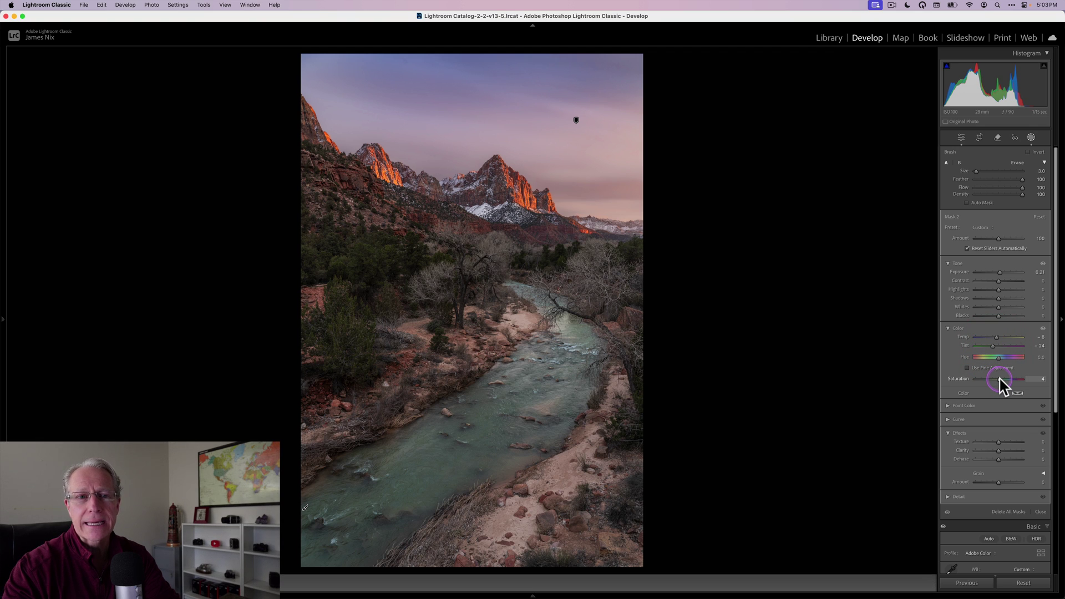
drag(999, 378, 994, 345)
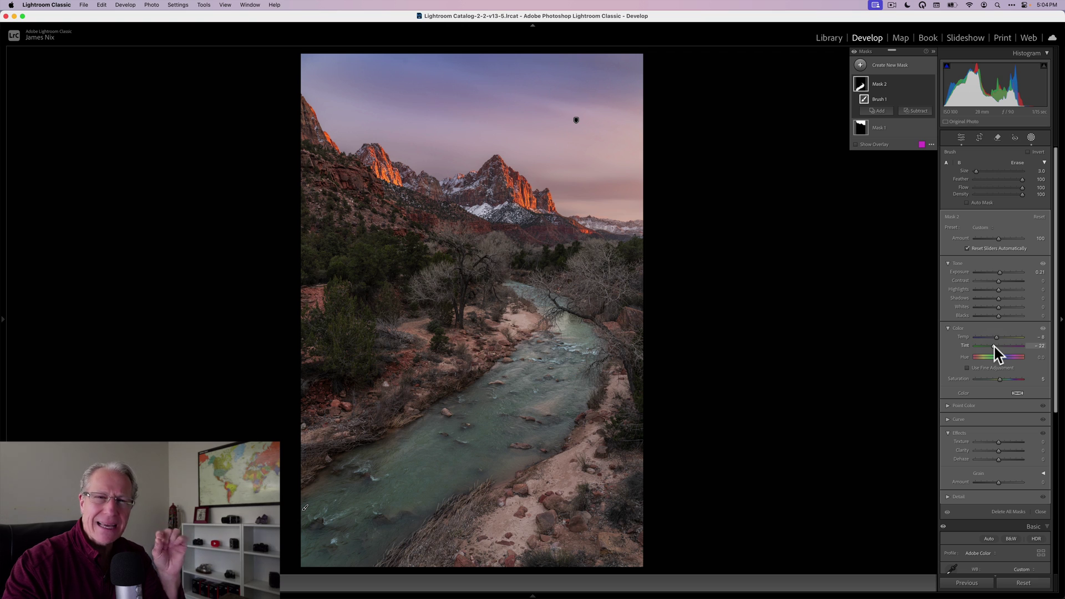
Step: Compare the river mask on and off, then bring up the new-mask options
click(875, 143)
click(916, 96)
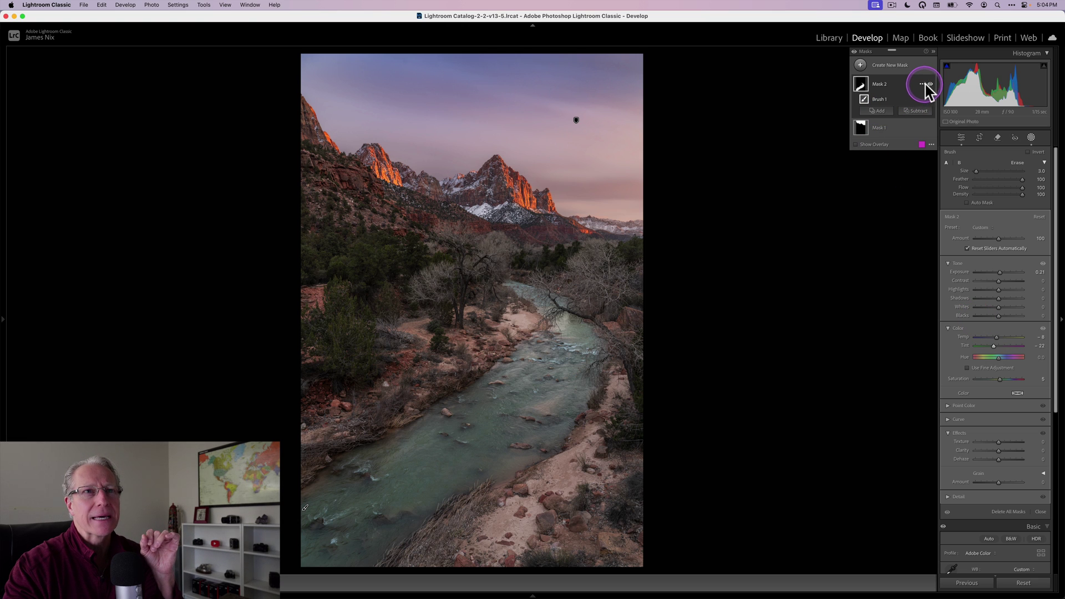
click(930, 85)
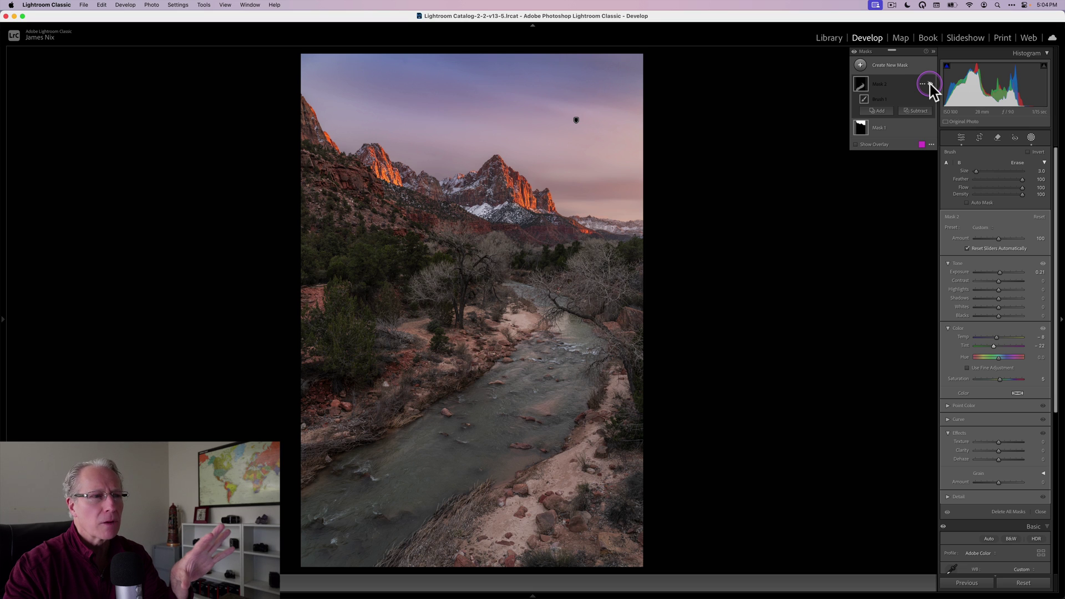
click(930, 85)
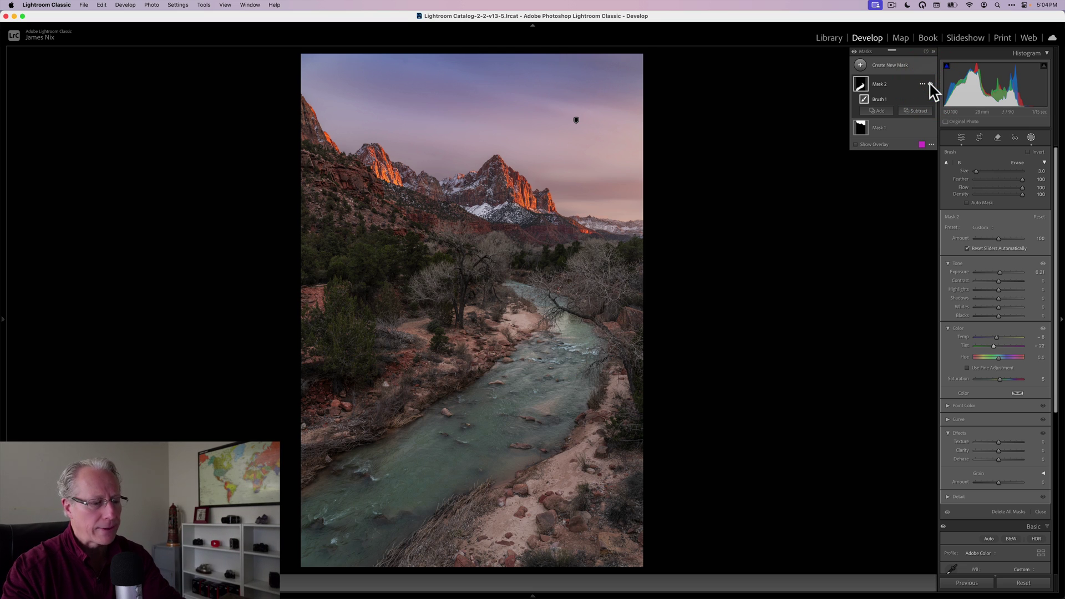
click(860, 66)
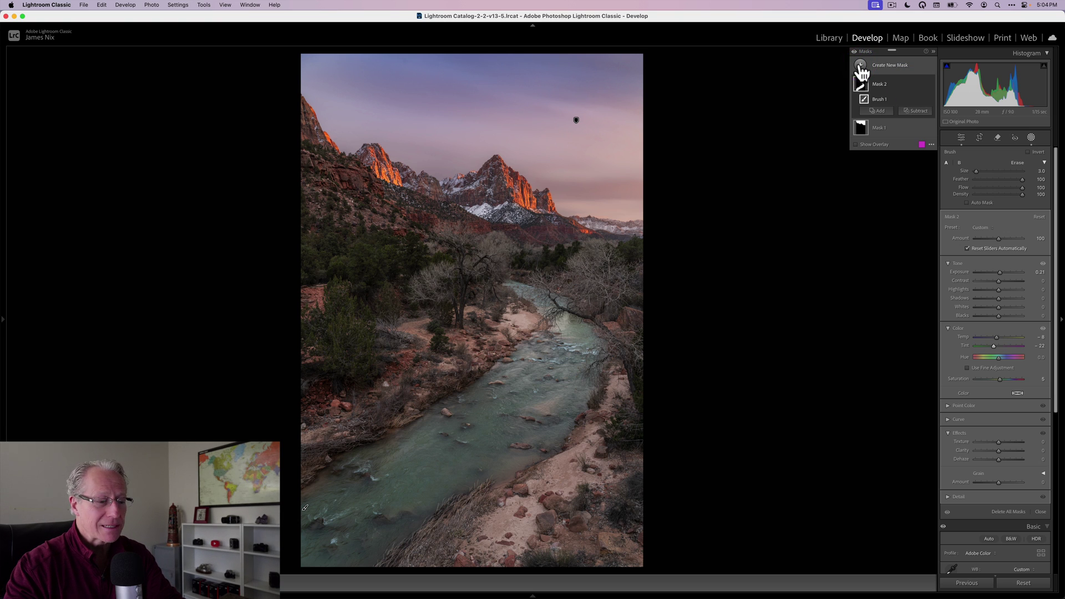
Step: Draw a Linear Gradient over the lower-right riverbank and darken it to Exposure −0.58
click(916, 156)
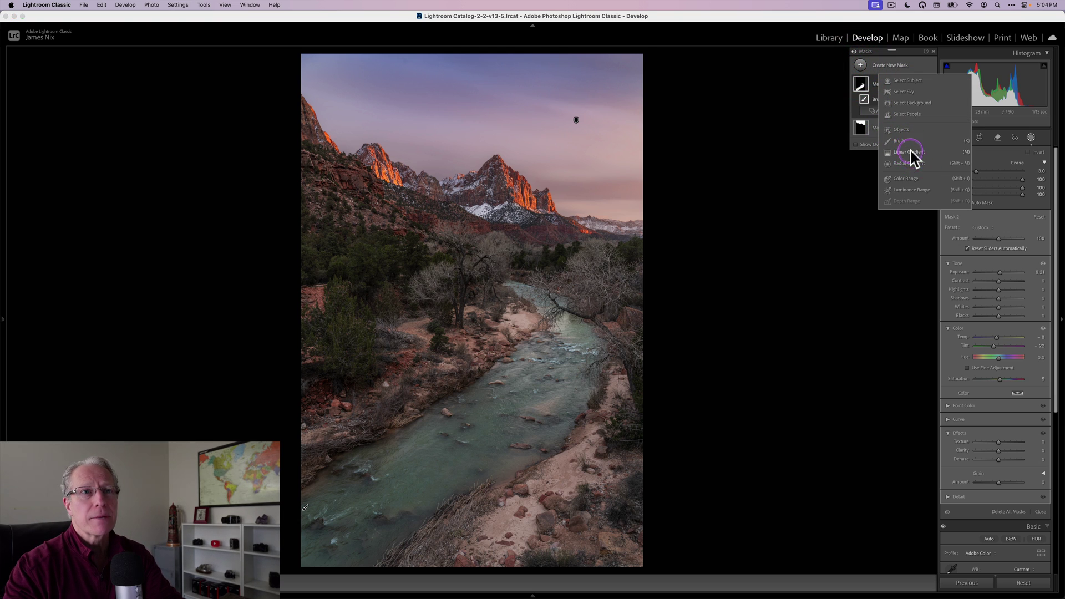
mouse_move(604, 524)
mouse_down()
mouse_move(539, 477)
mouse_move(520, 426)
mouse_up()
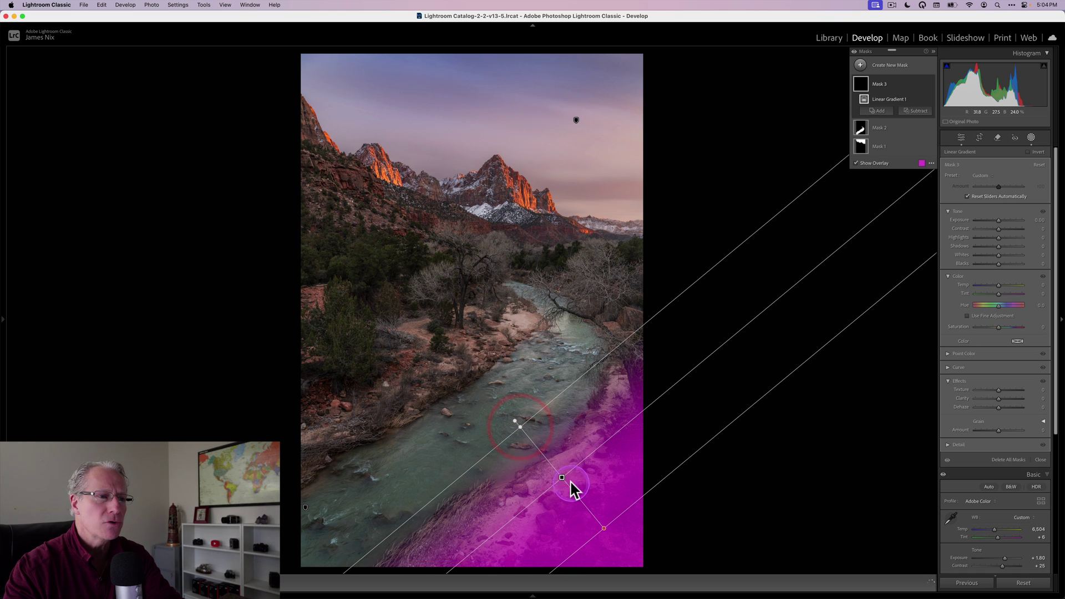
drag(563, 476, 589, 503)
drag(528, 465, 516, 452)
drag(588, 498, 592, 502)
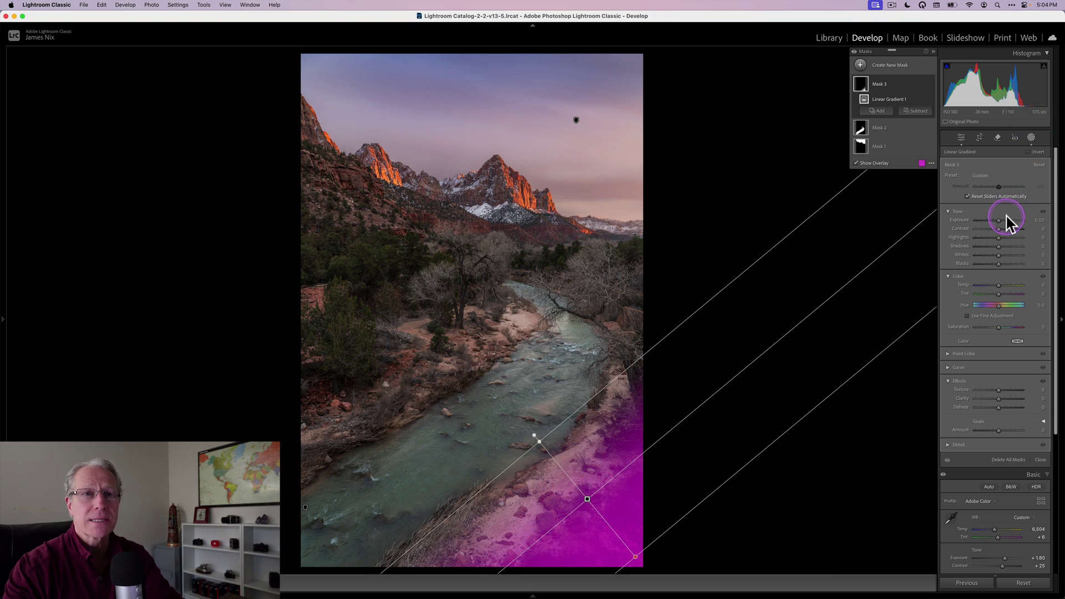
drag(999, 221, 996, 225)
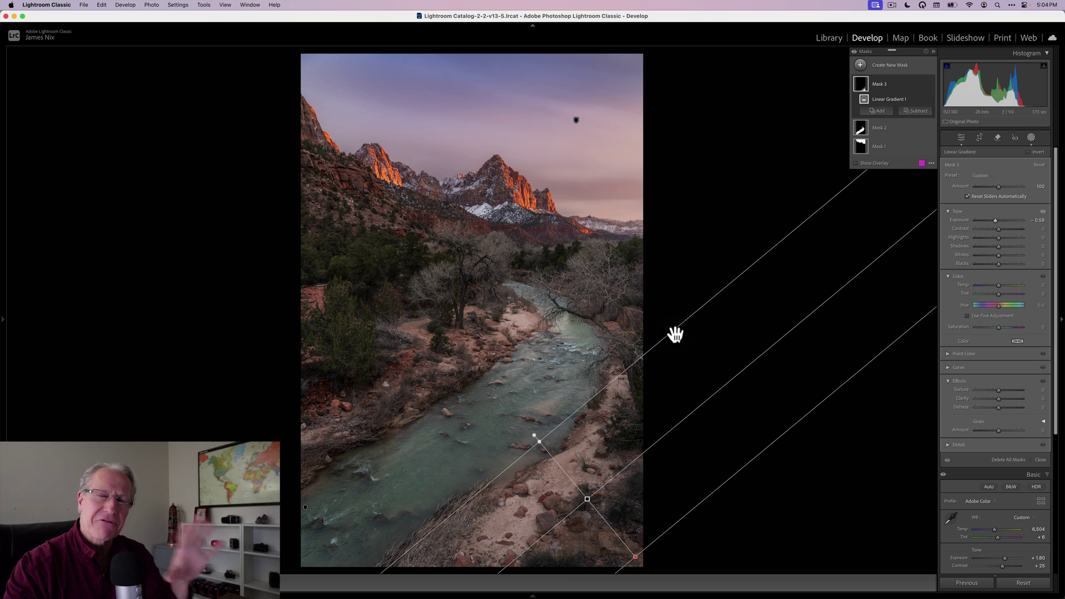
Step: Add an Objects mask selecting the sunlit peaks by drawing a rectangle around them
click(861, 65)
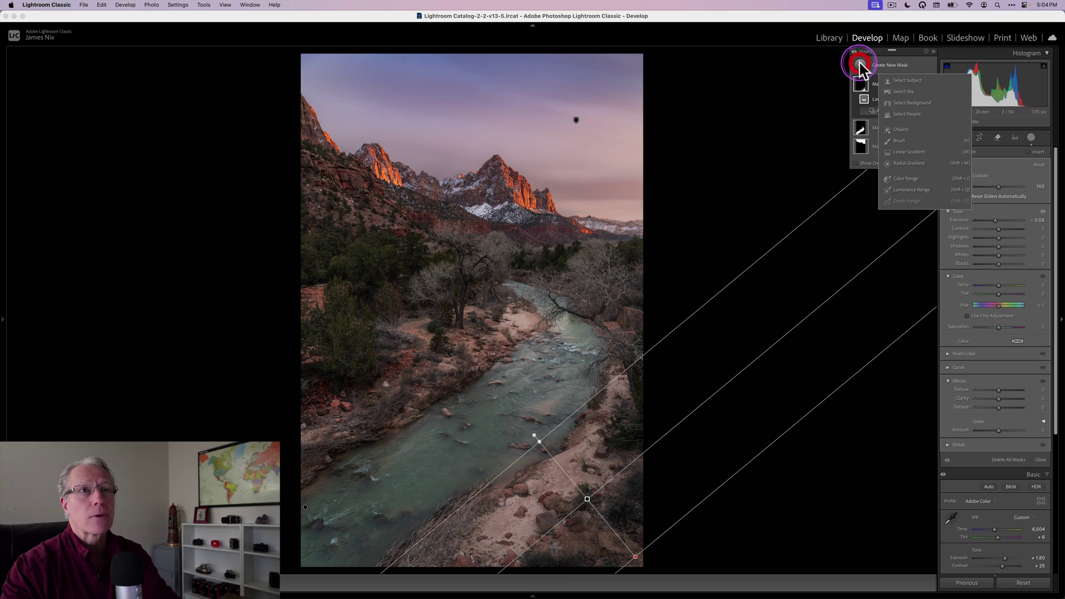
click(901, 131)
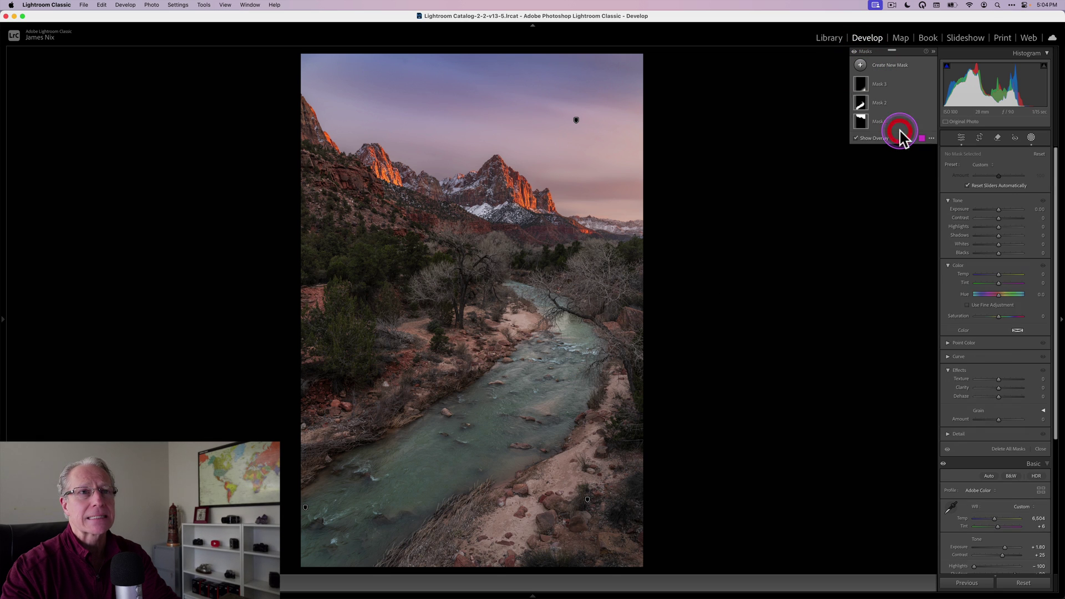
click(975, 165)
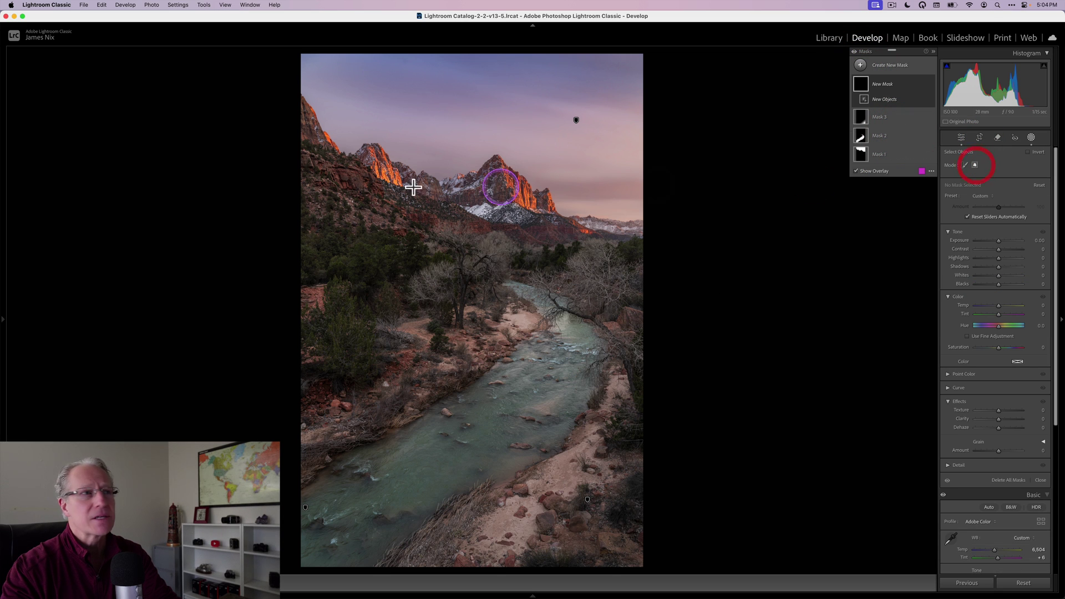
drag(365, 148, 574, 228)
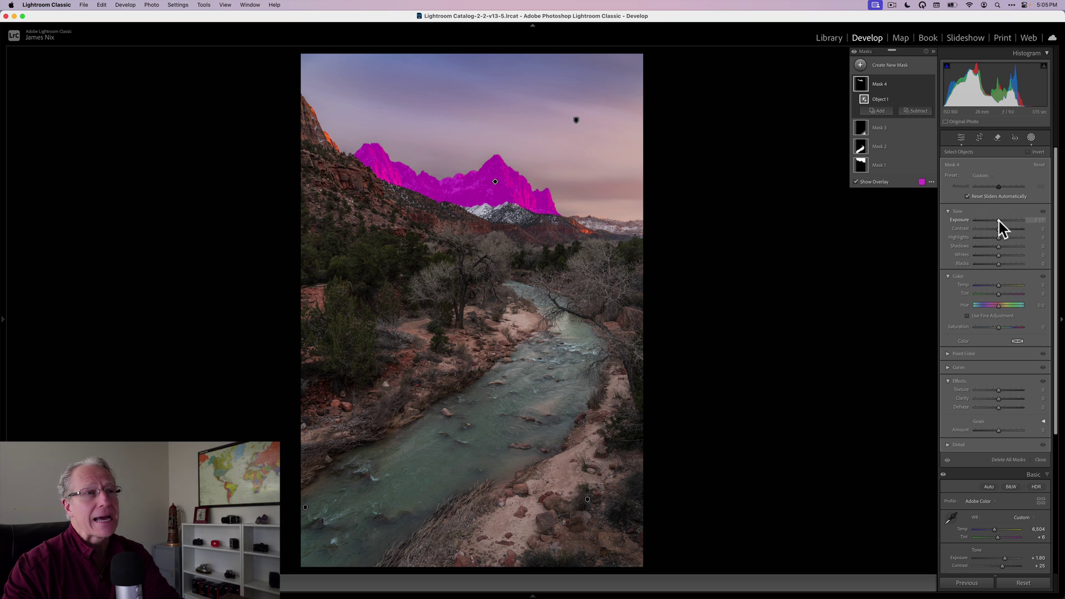
Step: Set the peaks mask to Exposure +0.20 and Temp +25, and expand its Point Color section
click(999, 221)
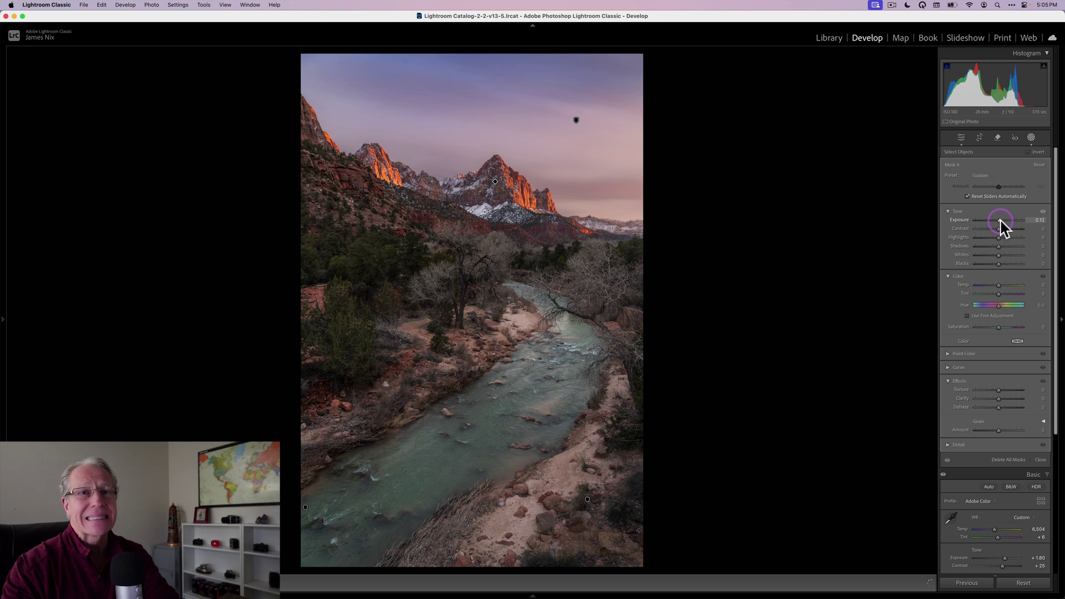
drag(1000, 221, 1000, 221)
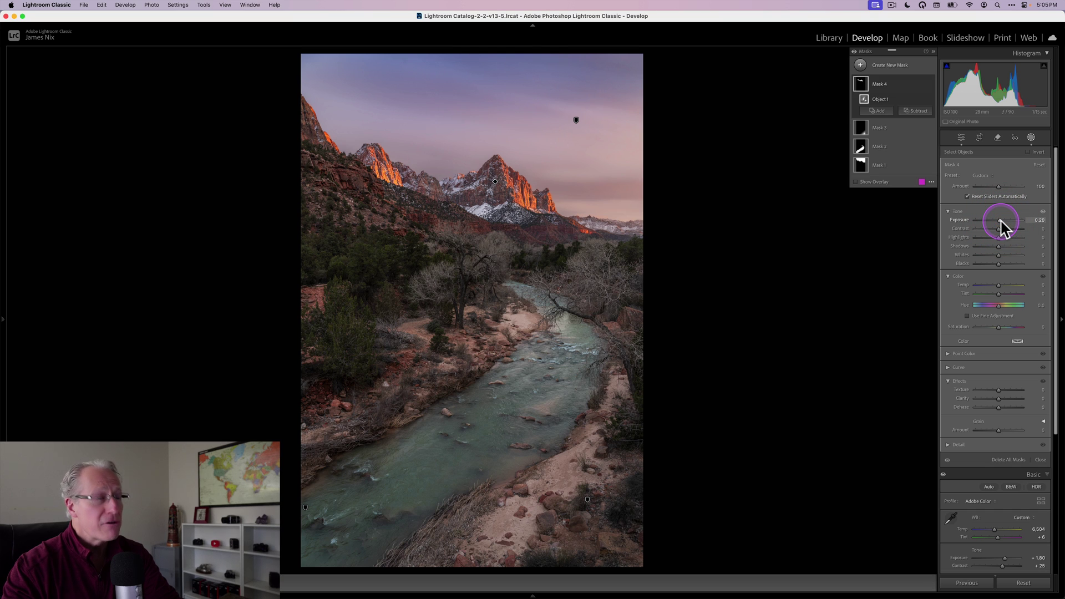
drag(1000, 285, 1005, 289)
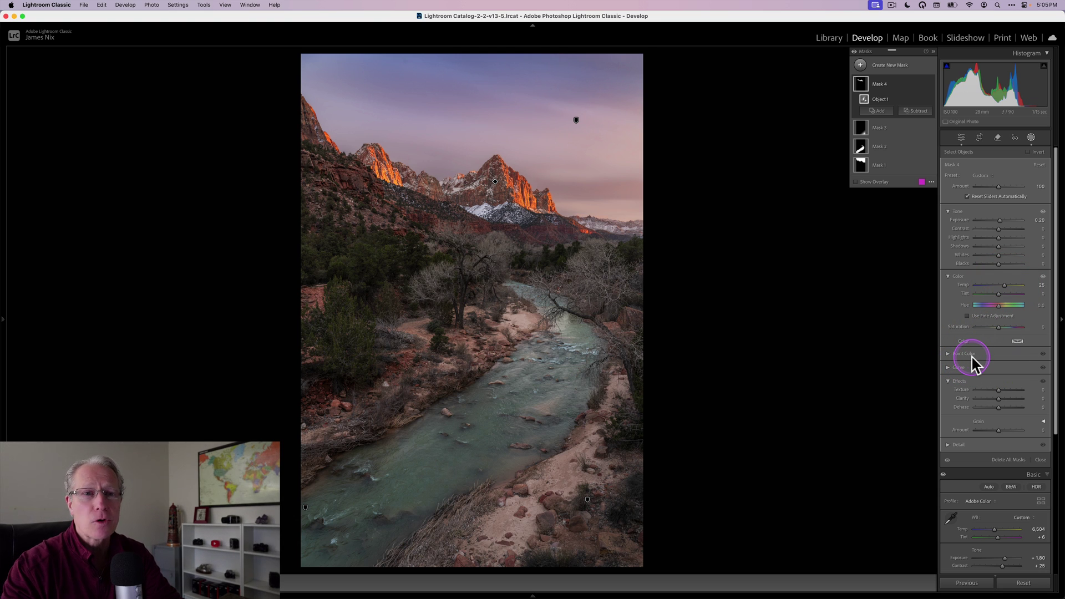
click(948, 354)
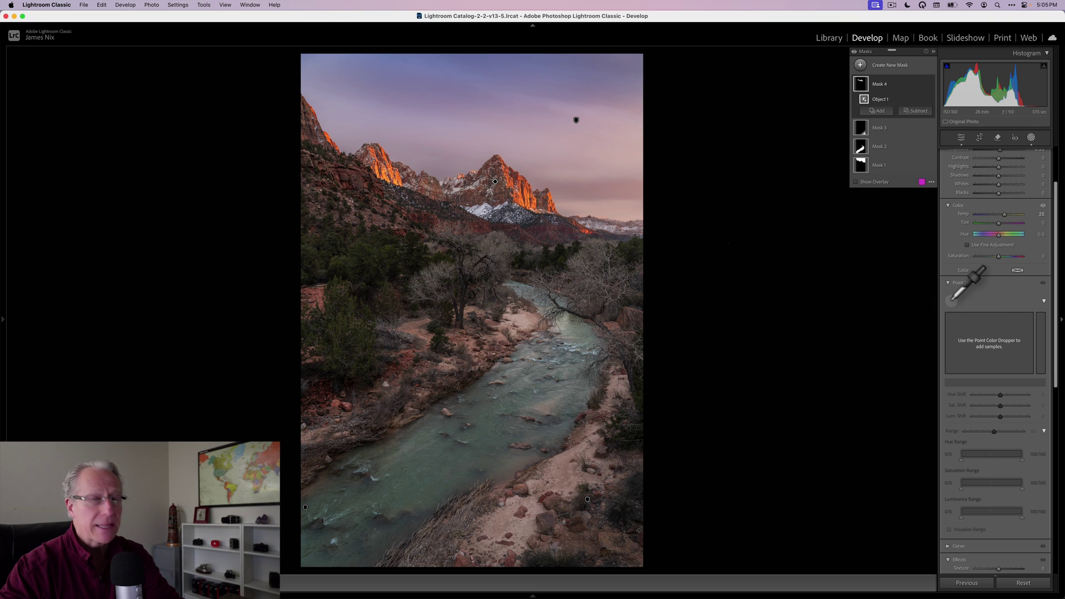
Step: Sample the orange-red peak rock with Point Color and raise its Sat. Shift to 15
click(952, 300)
click(498, 195)
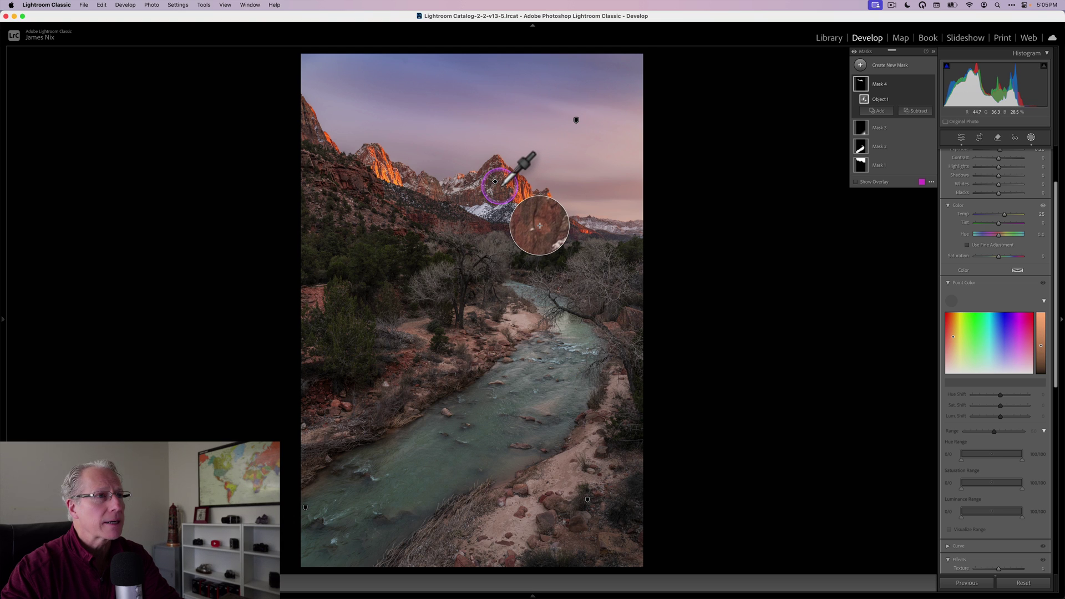
click(501, 186)
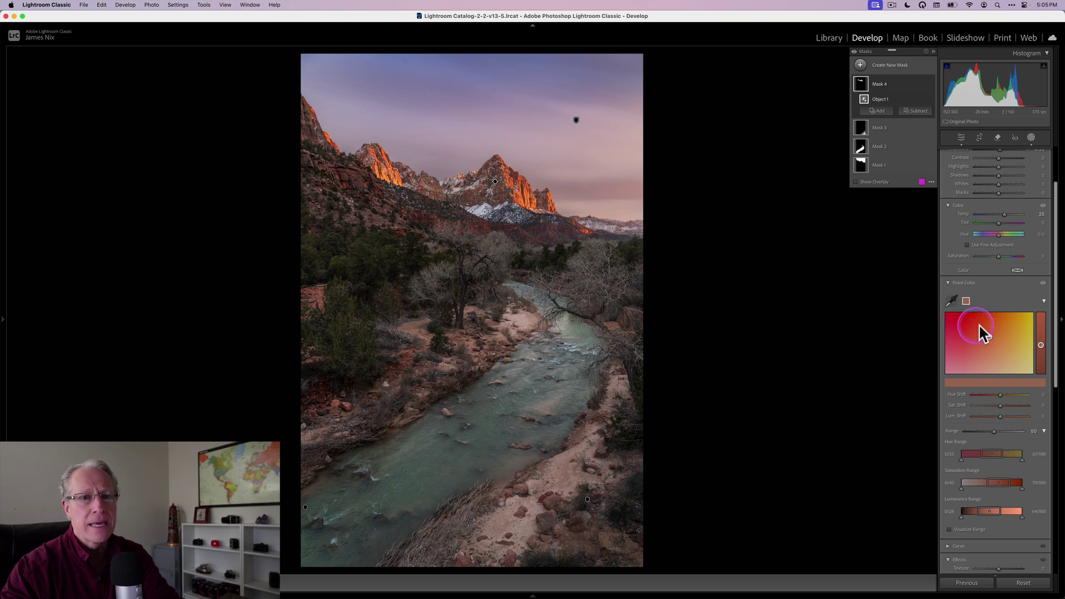
drag(1000, 406, 1003, 417)
click(995, 433)
click(1002, 416)
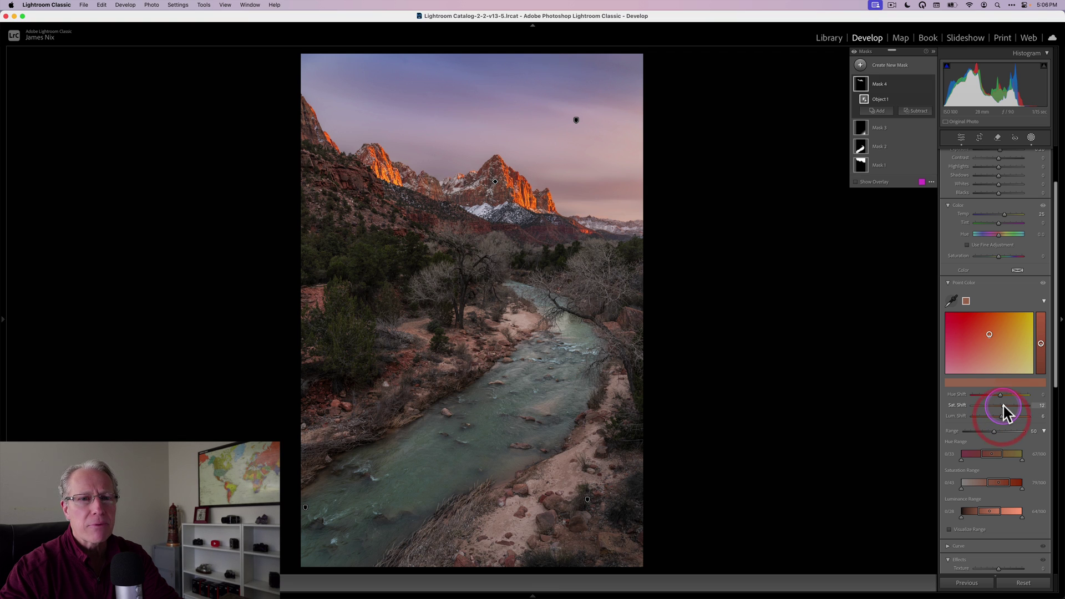
drag(1003, 406, 1005, 406)
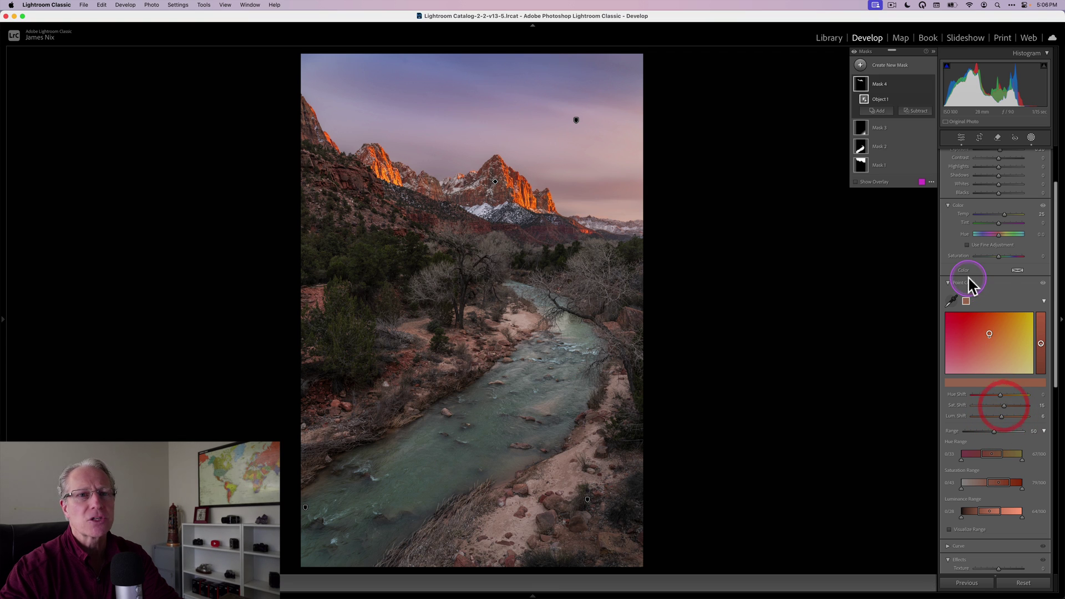
Step: Compare Point Color and the peaks mask each toggled off and back on
click(1043, 284)
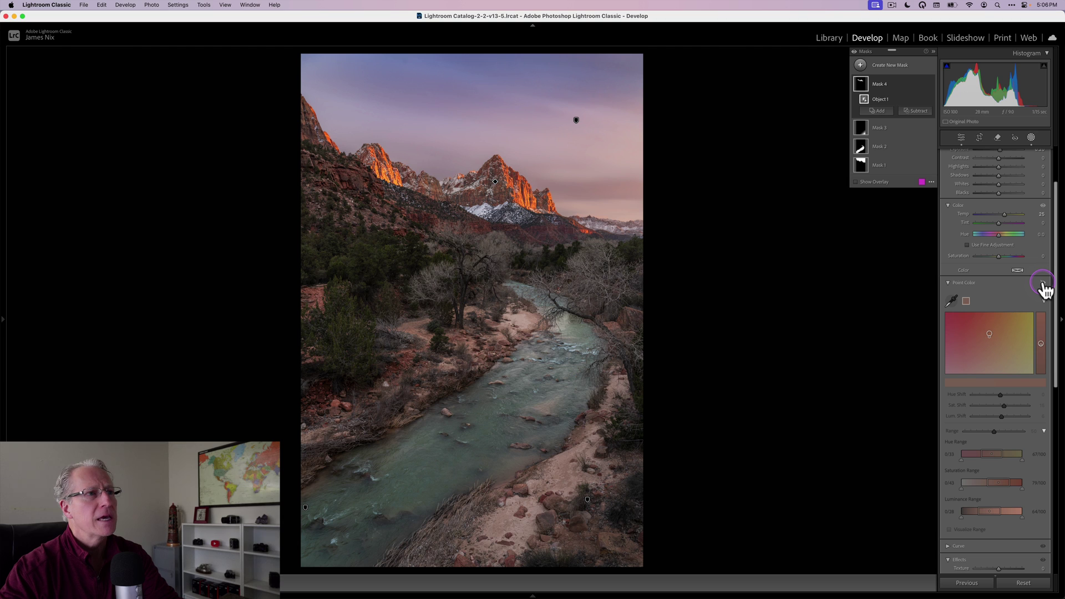
click(1043, 284)
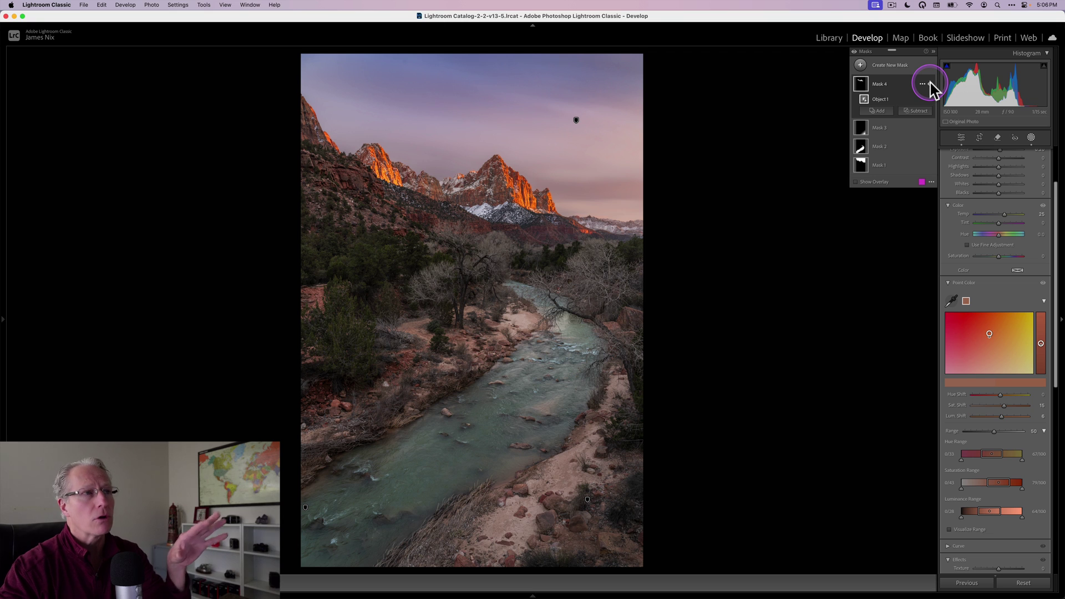
click(930, 84)
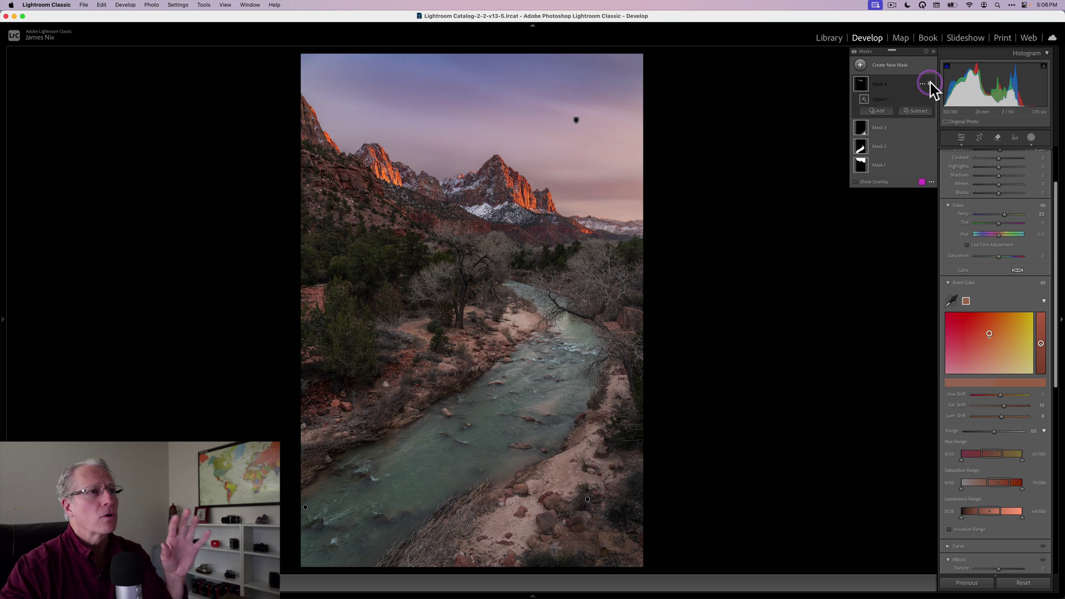
click(931, 84)
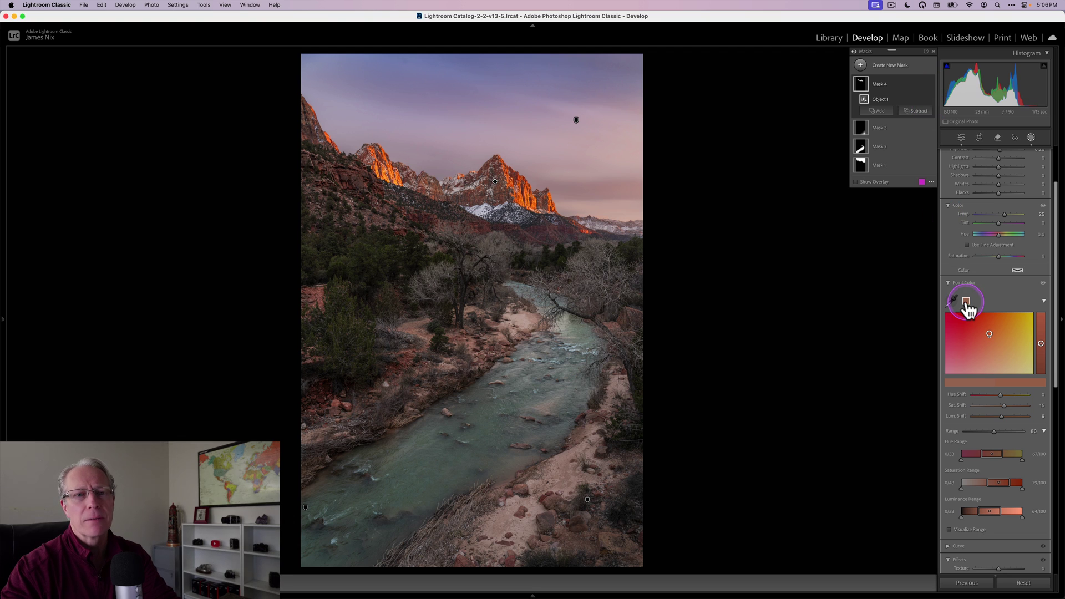
click(956, 285)
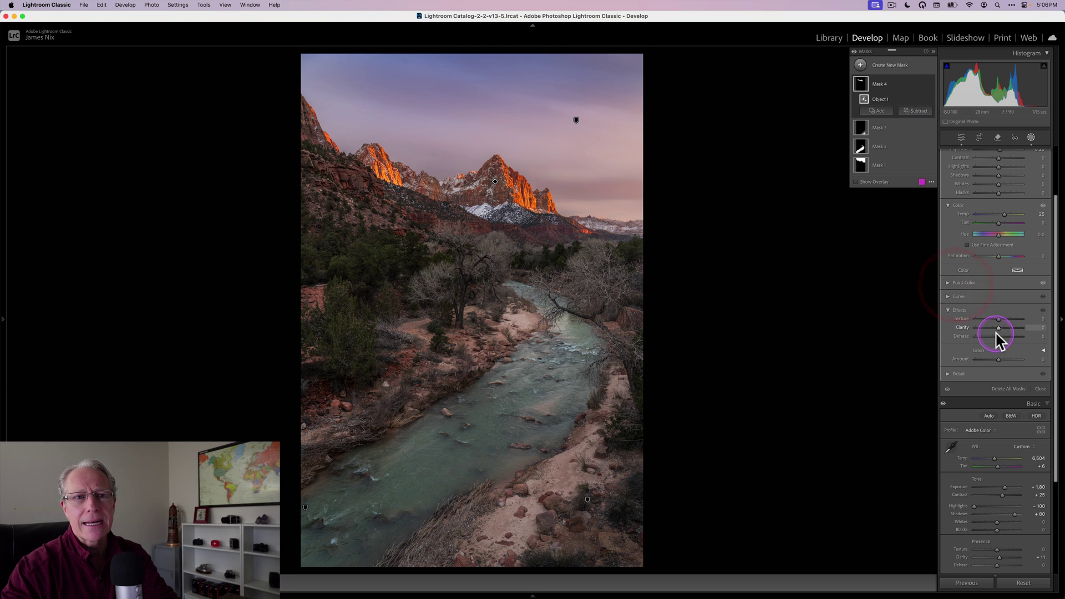
drag(1001, 325, 1001, 322)
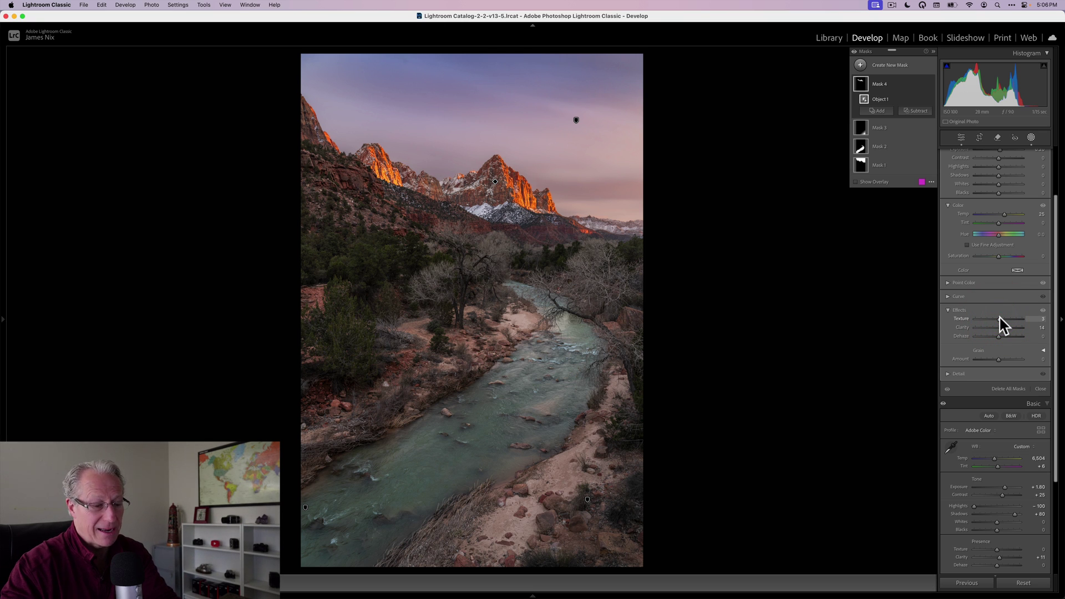
mouse_move(923, 85)
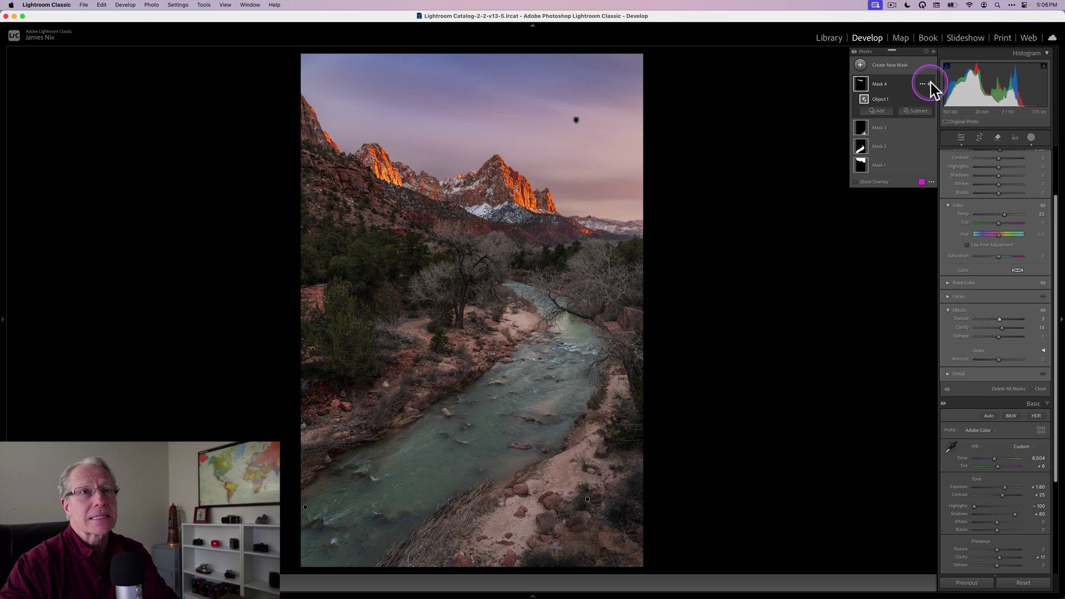
click(931, 83)
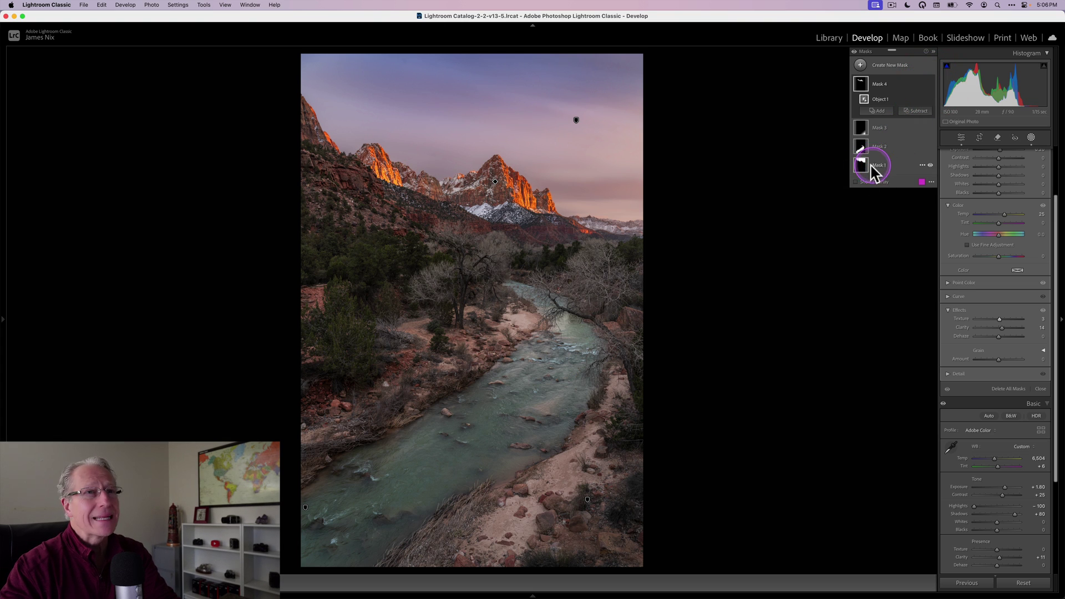
Step: Create a Color Range mask sampled from the sunlit peak and lower Refine to 11
click(861, 66)
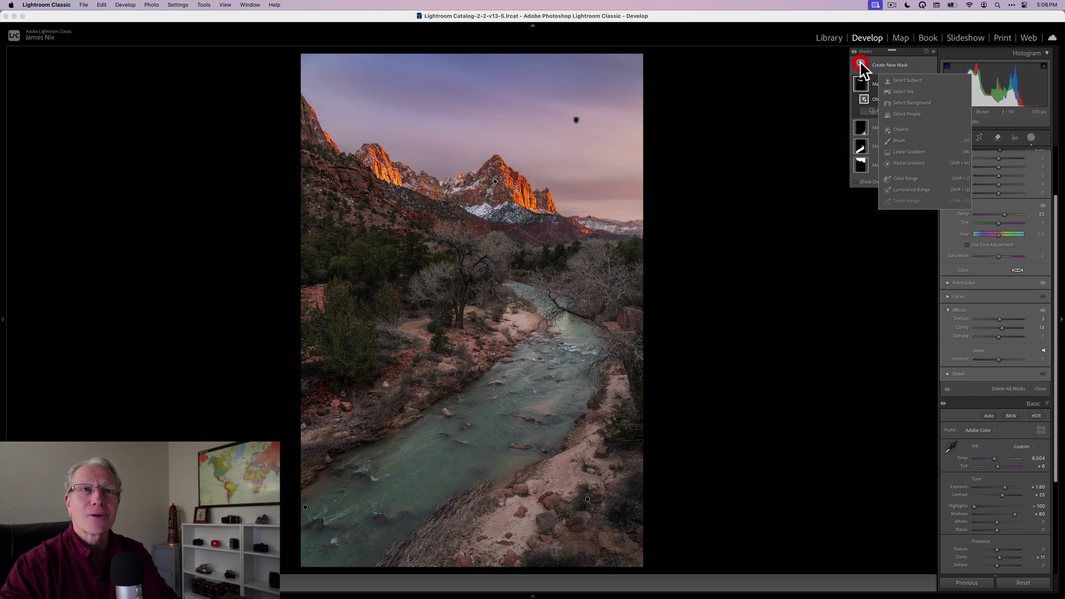
click(911, 182)
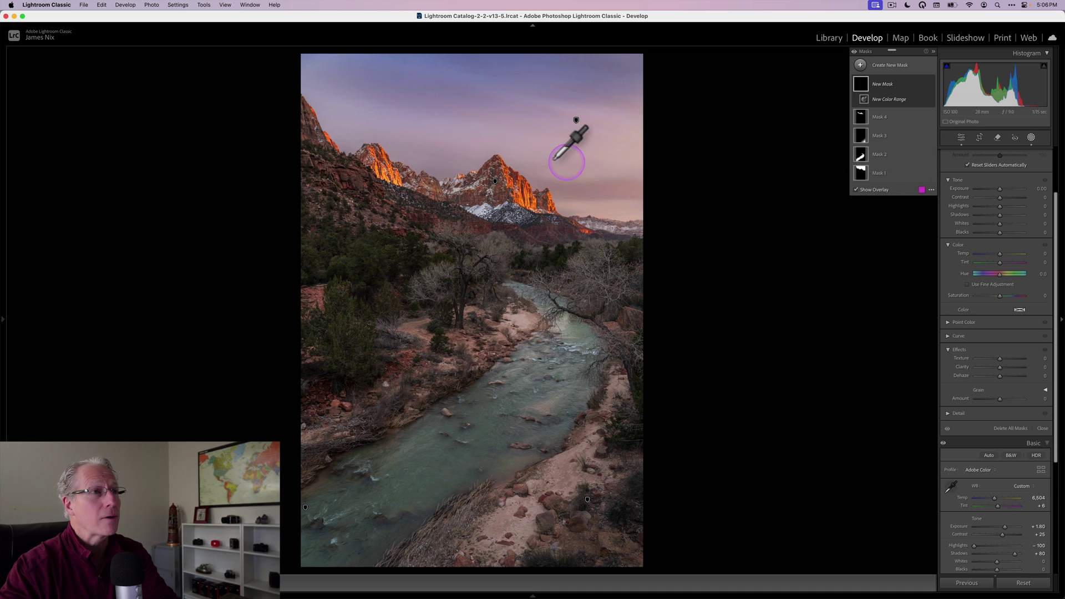
click(499, 187)
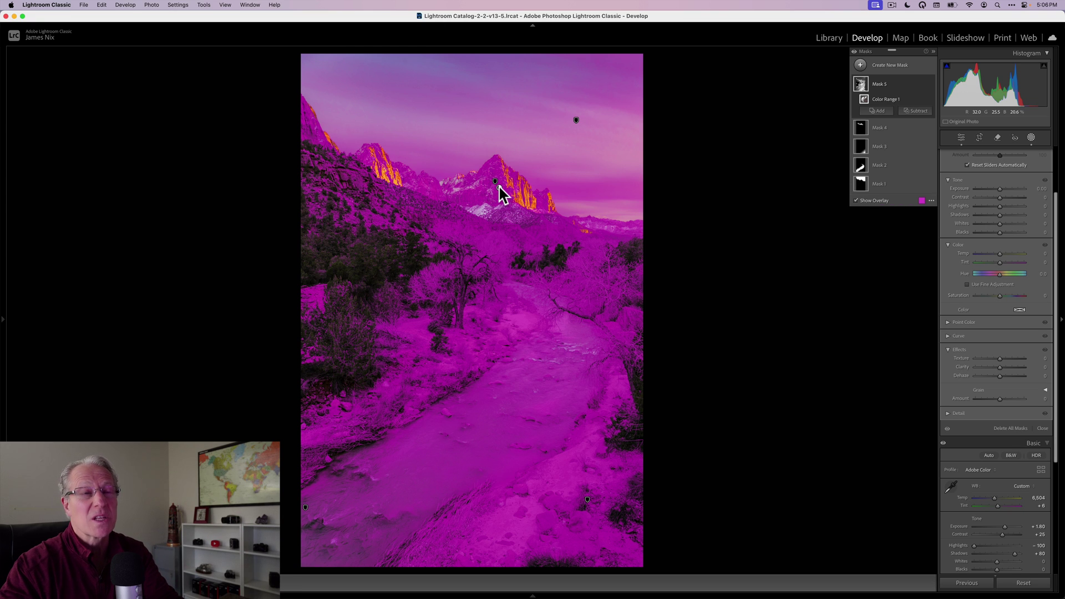
scroll(993, 221, up, 3)
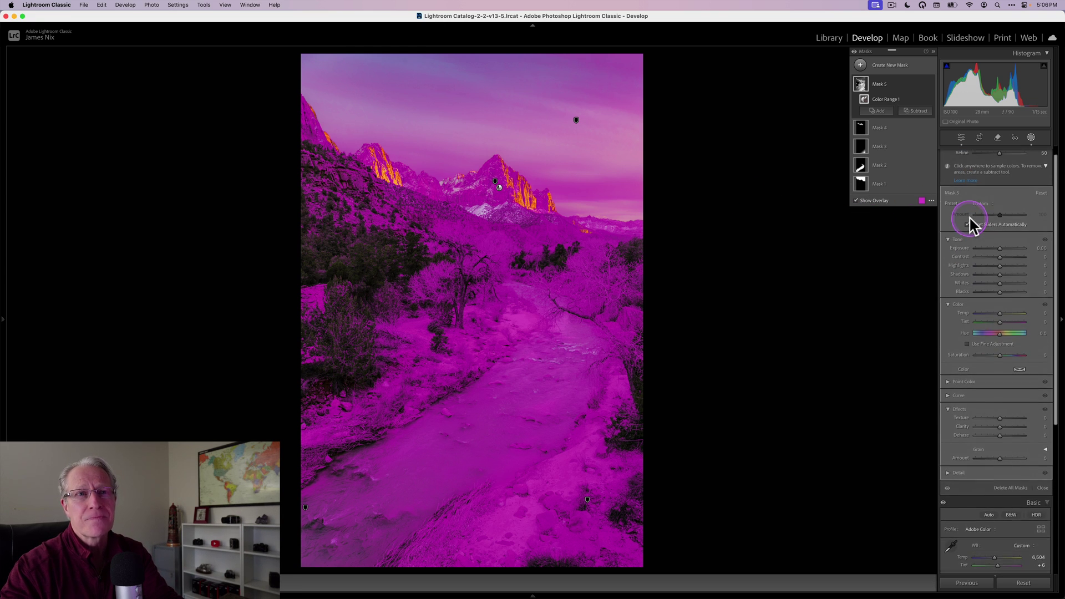
scroll(1005, 216, up, 1)
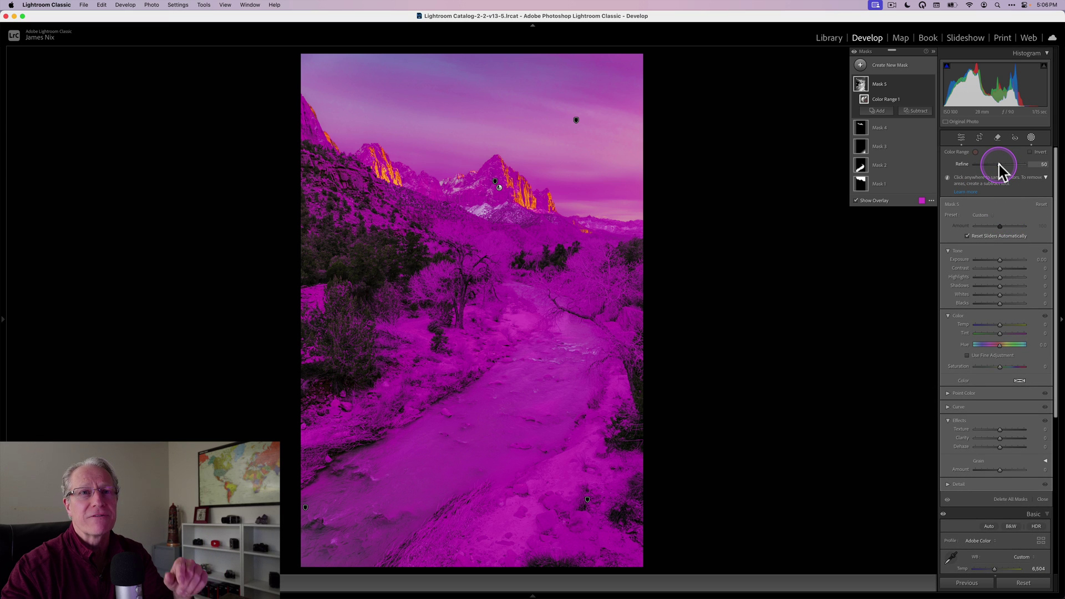
drag(999, 166, 979, 170)
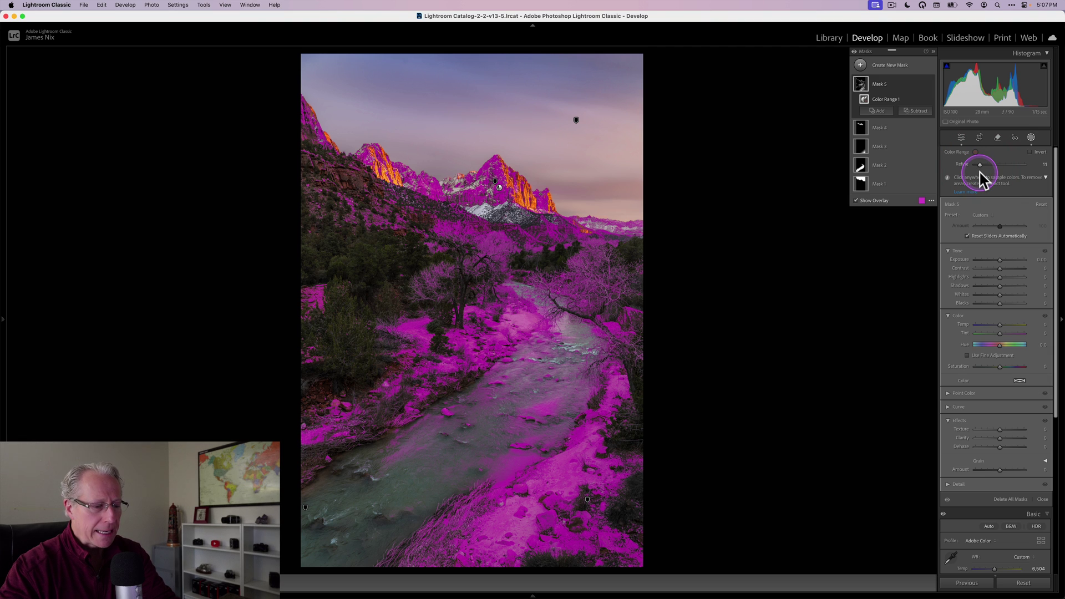
Step: Set the colour range mask's Exposure to 0.07 and Contrast to 10, and raise Temp to 16 and Tint
drag(1000, 260, 1003, 261)
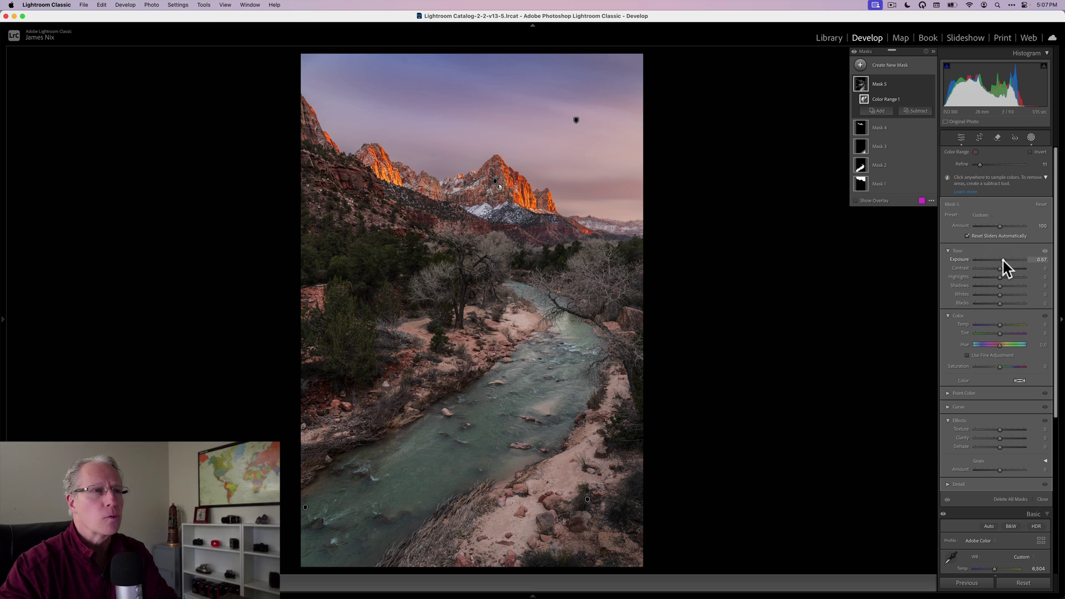
drag(1004, 268, 1003, 269)
click(1003, 346)
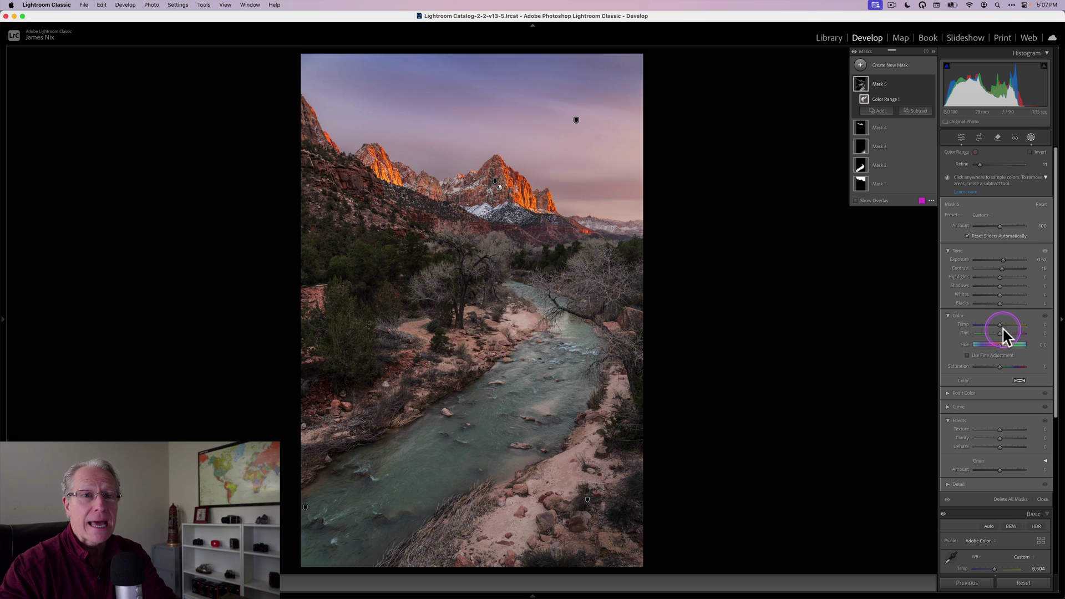
drag(1002, 324, 1005, 331)
click(1003, 333)
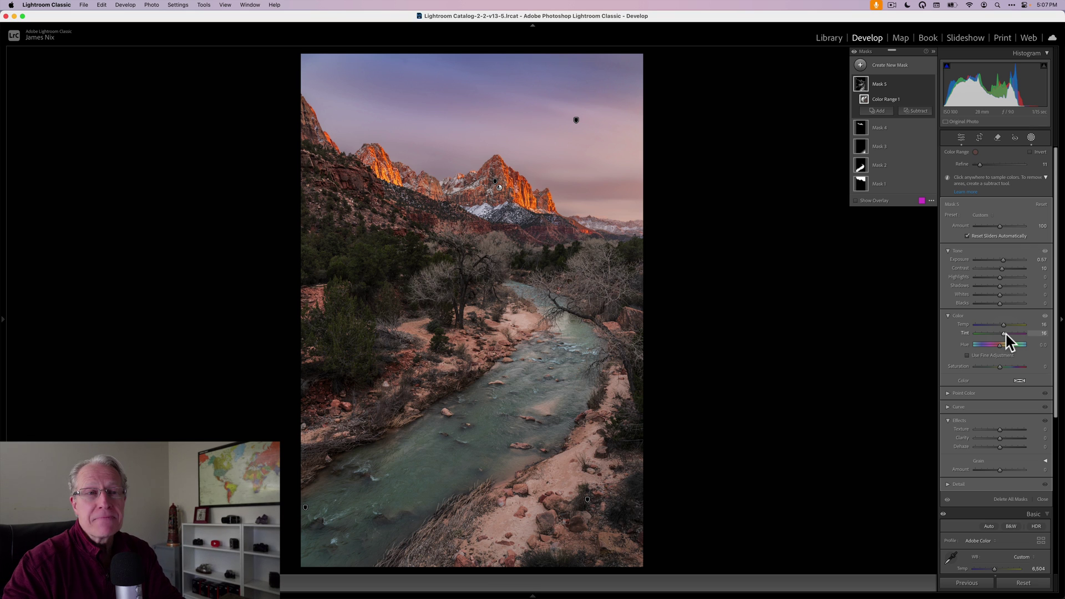
click(930, 85)
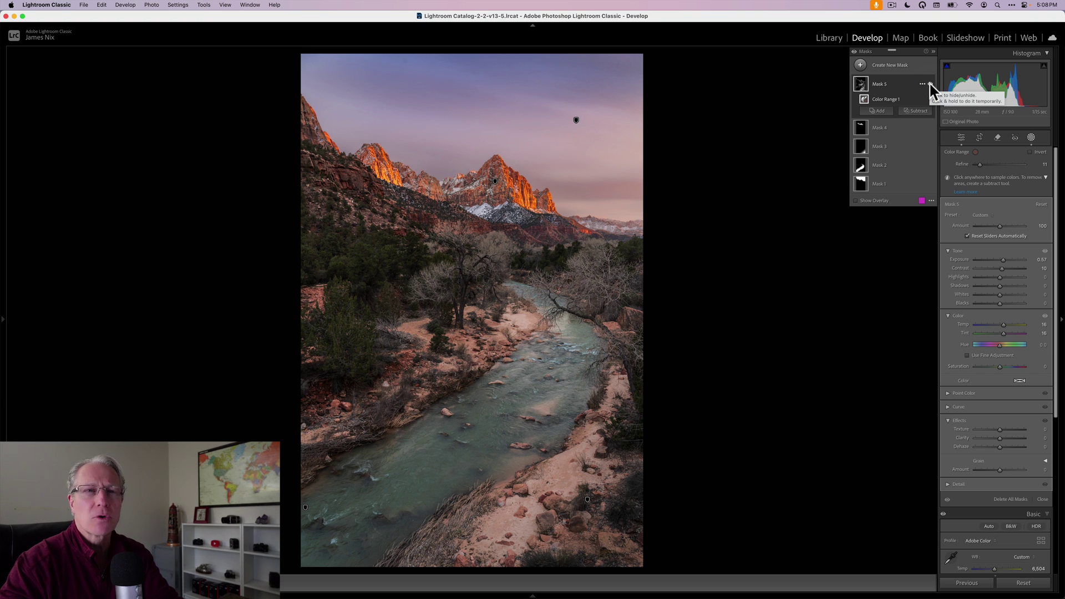
click(931, 84)
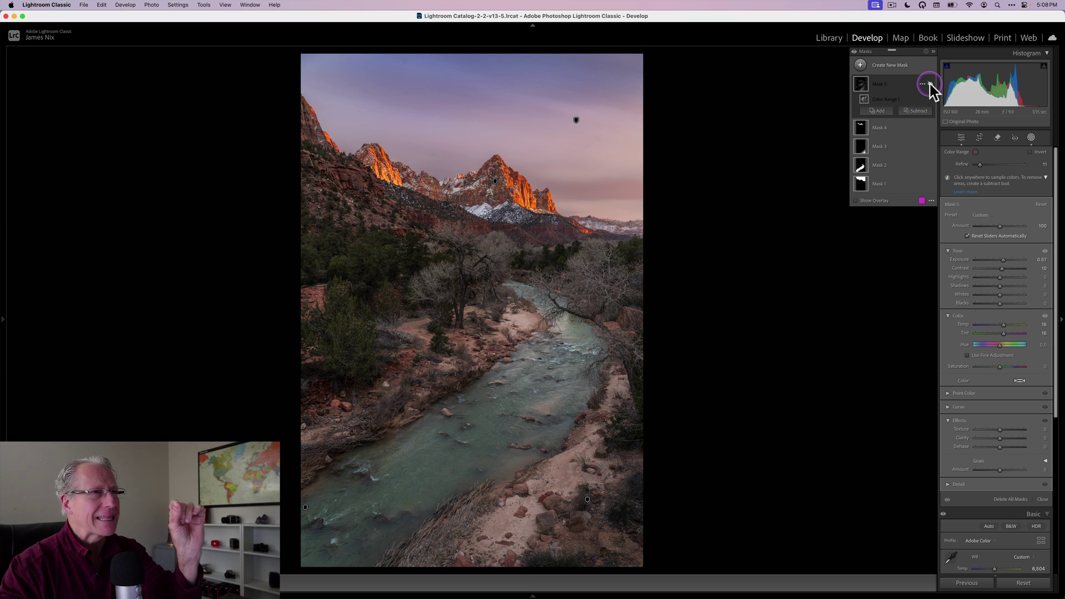
click(930, 84)
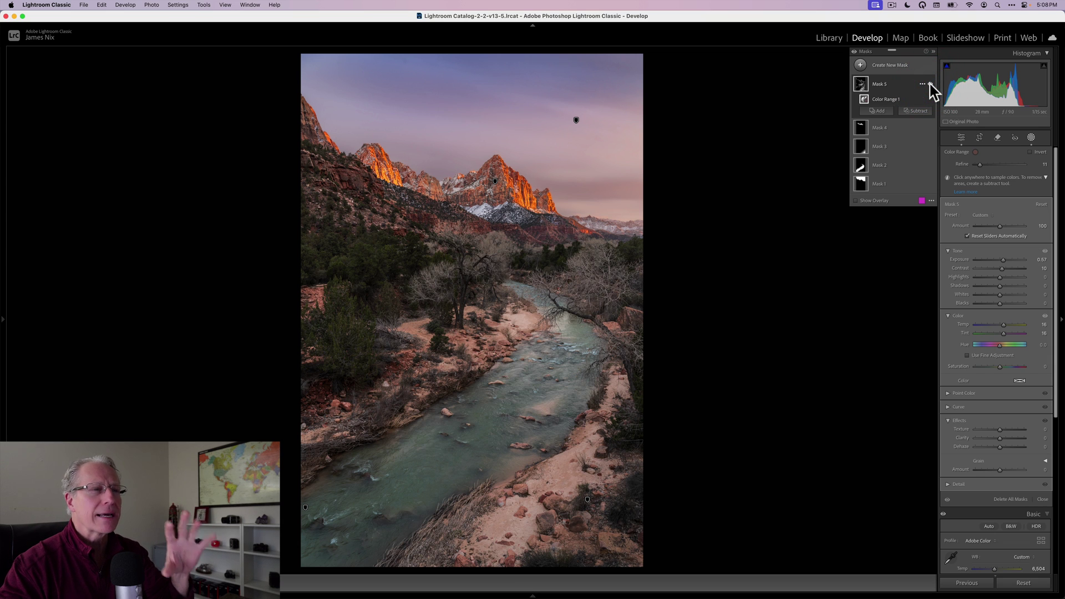
click(989, 316)
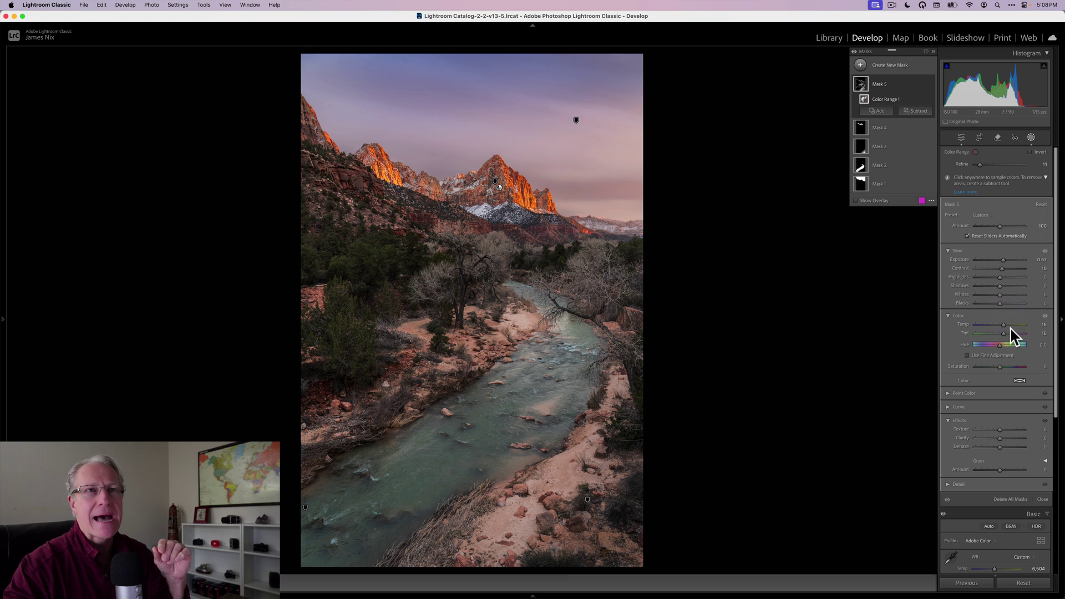
click(886, 124)
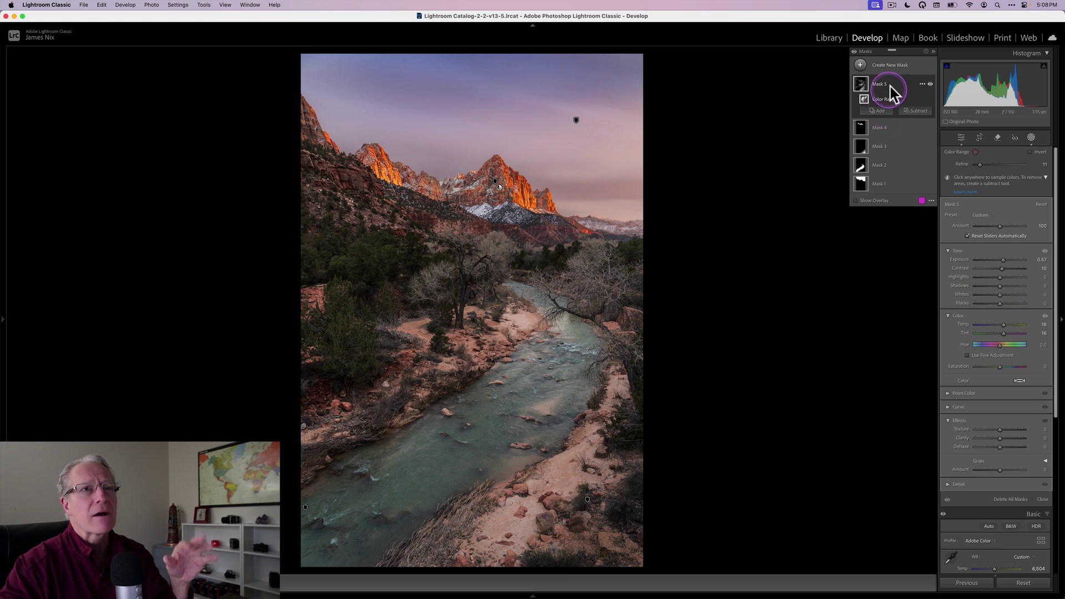
Step: Add a luminance range mask of about 48/59–70/96 covering the bright sky, peaks and riverbanks
click(860, 66)
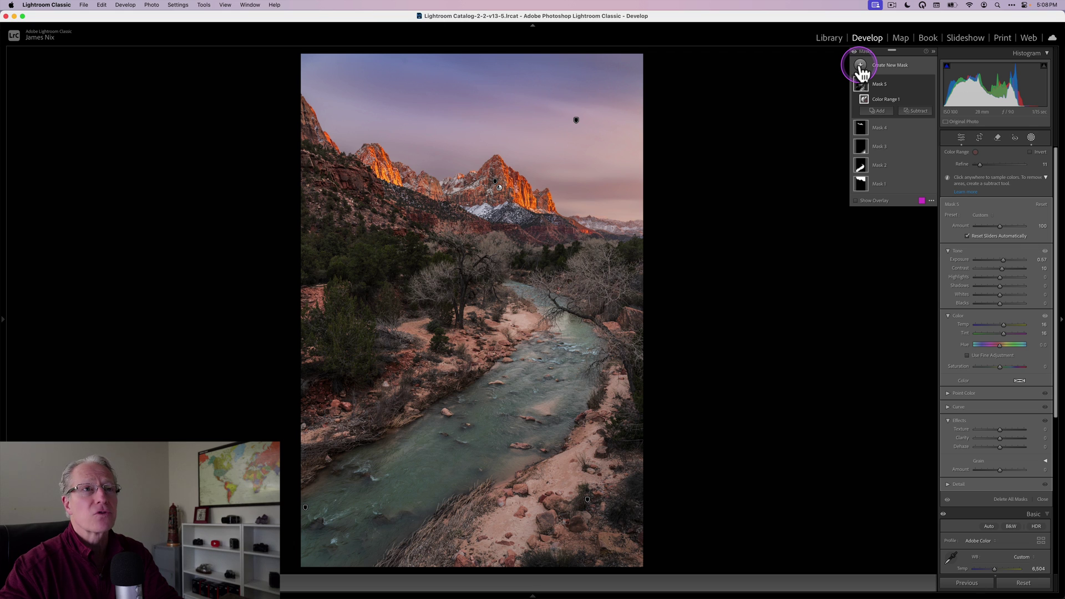
click(909, 190)
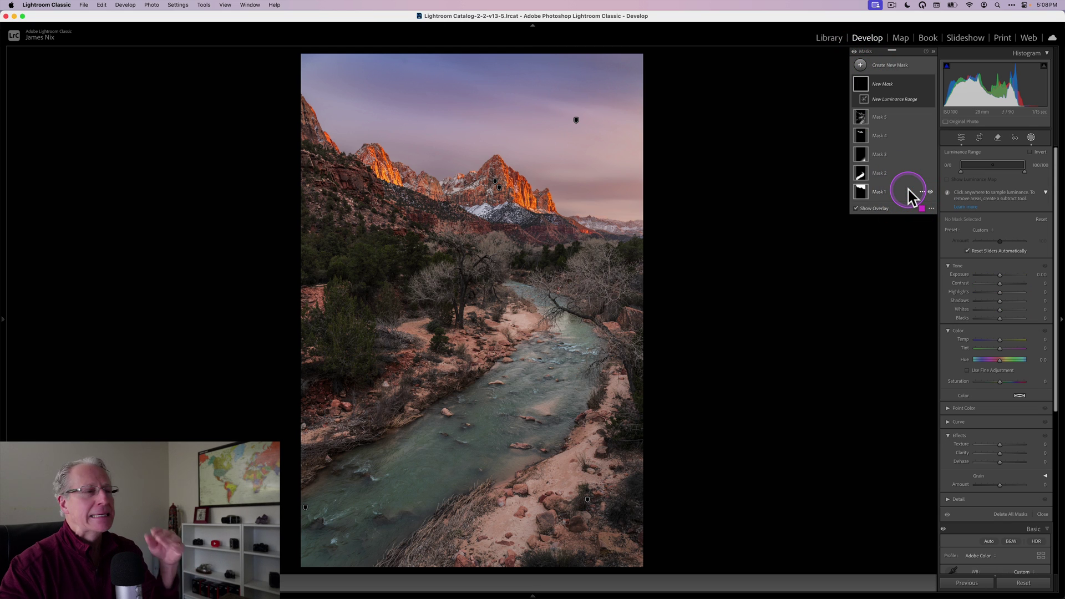
click(961, 166)
drag(961, 166, 1000, 177)
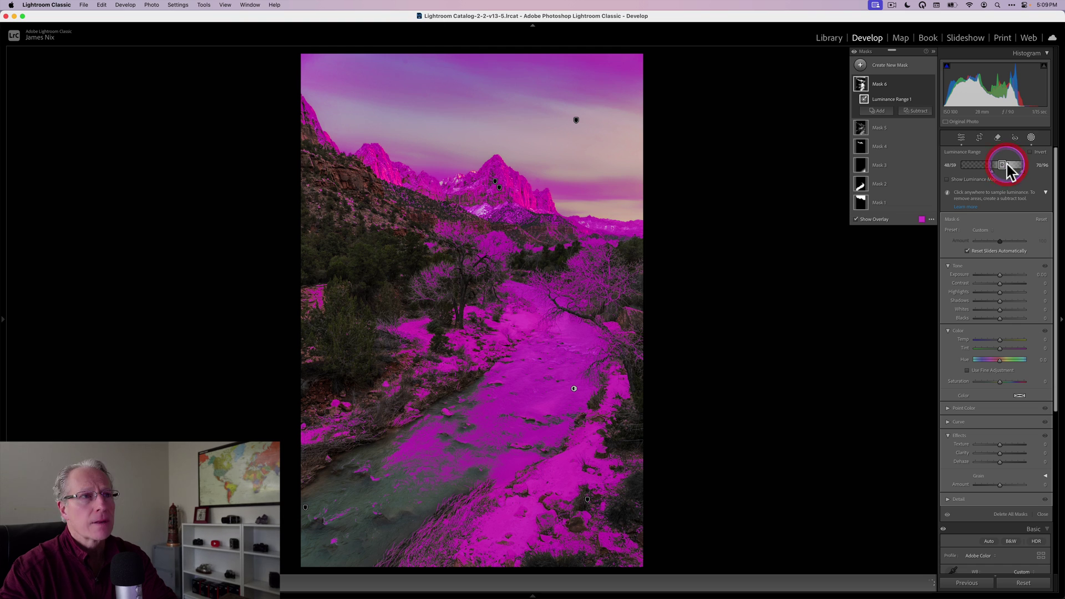
drag(1005, 167, 1003, 168)
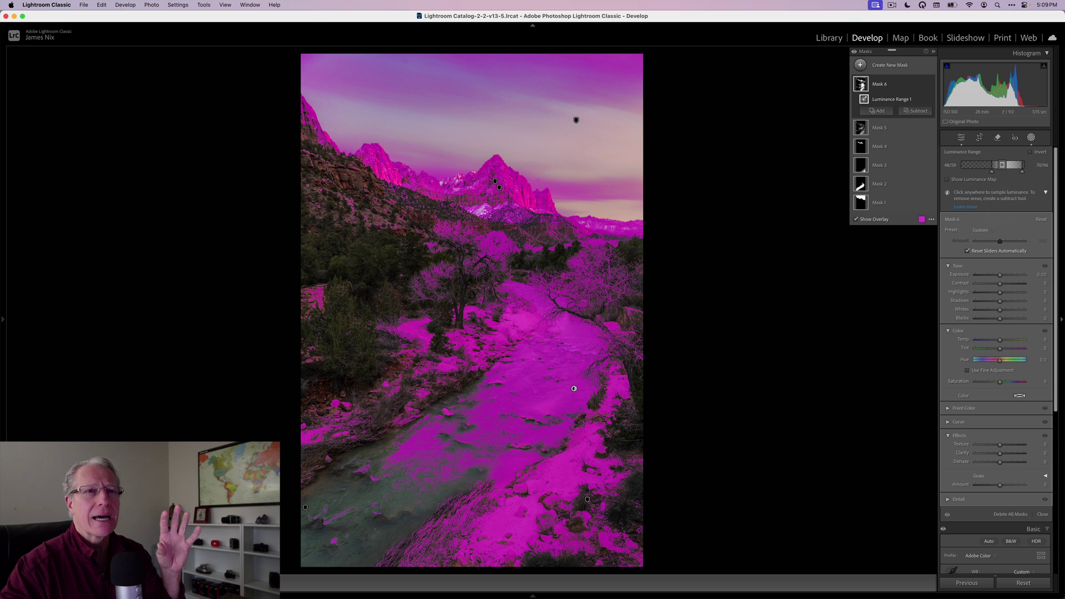
click(888, 230)
click(954, 242)
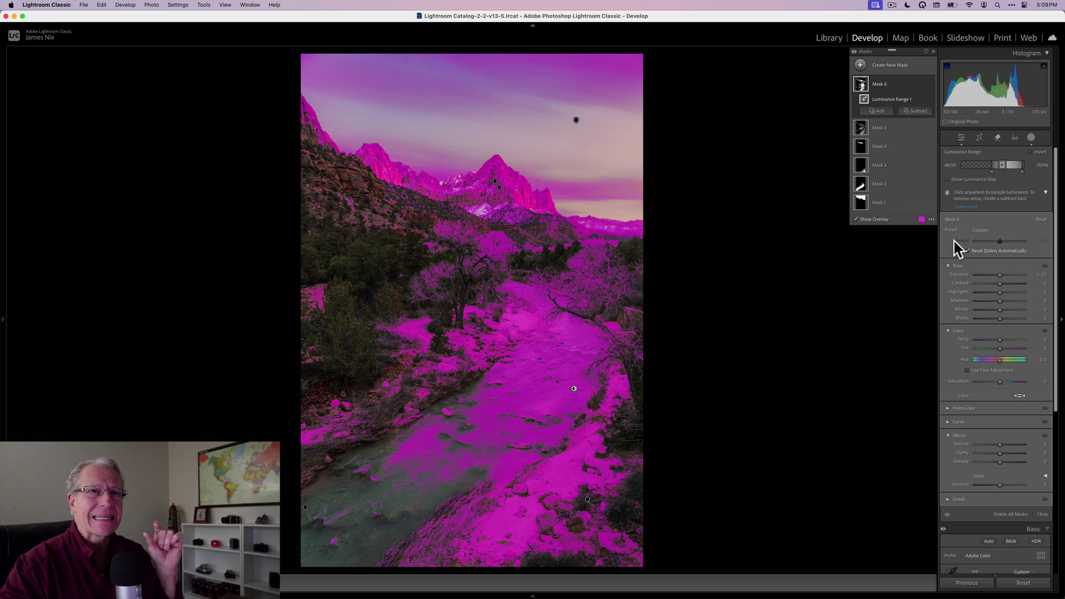
click(1006, 209)
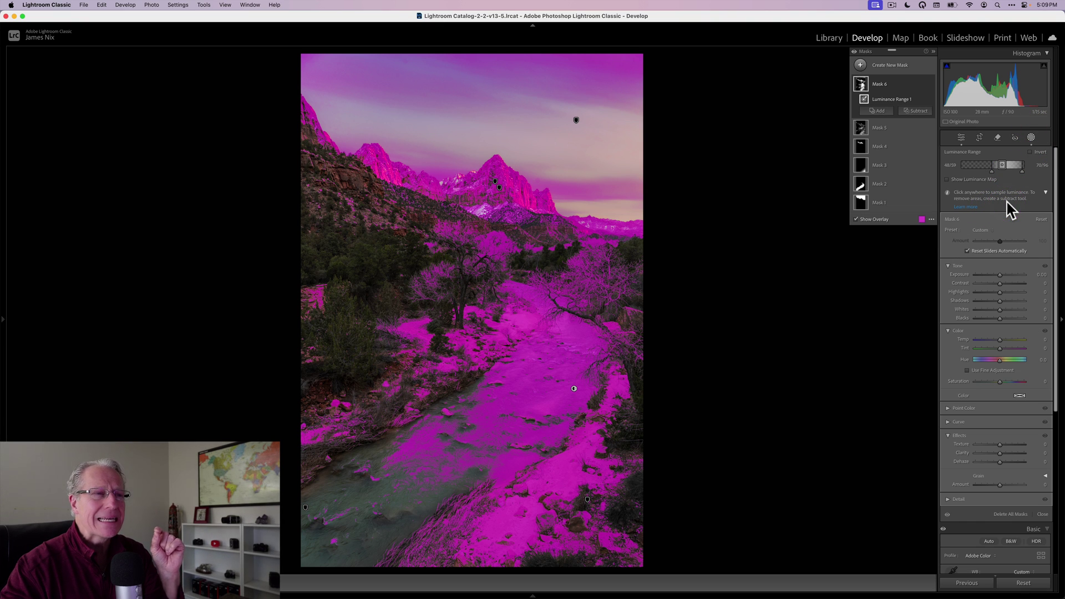
click(1011, 167)
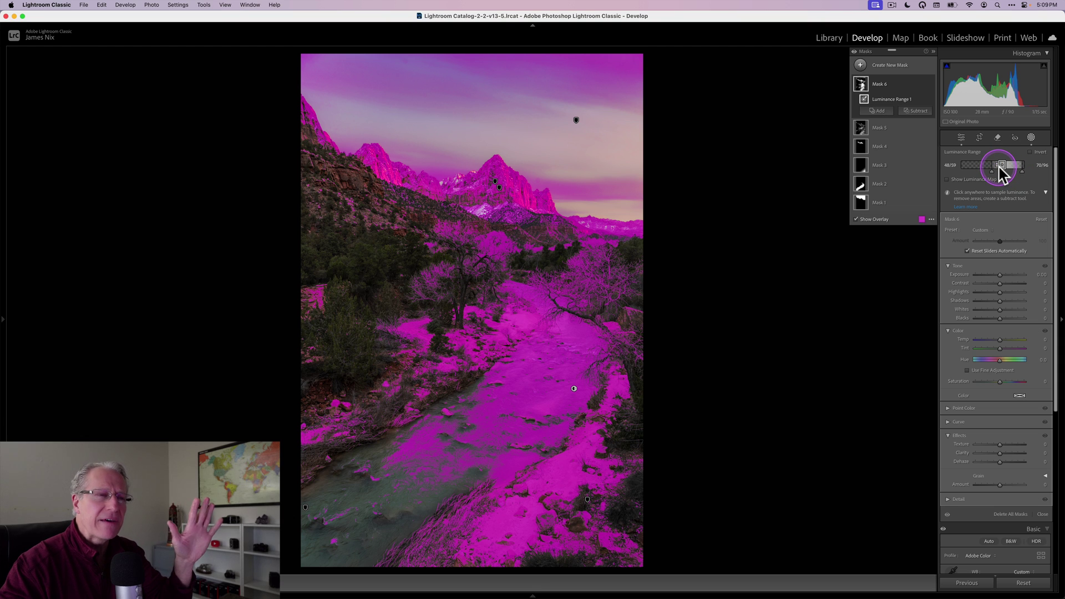
click(1026, 201)
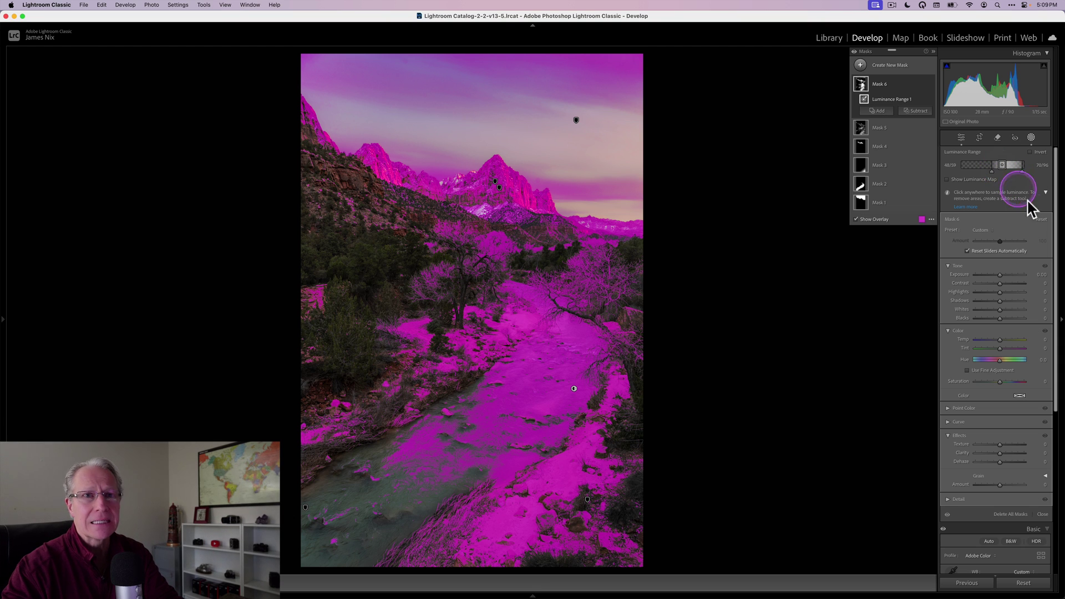
click(1000, 275)
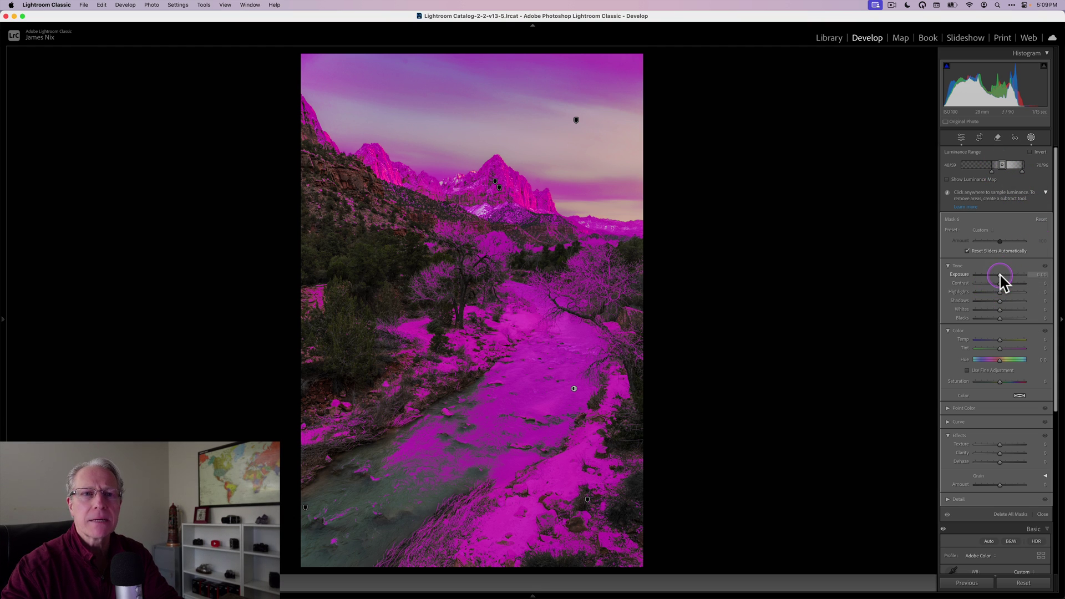
drag(1003, 277, 1002, 277)
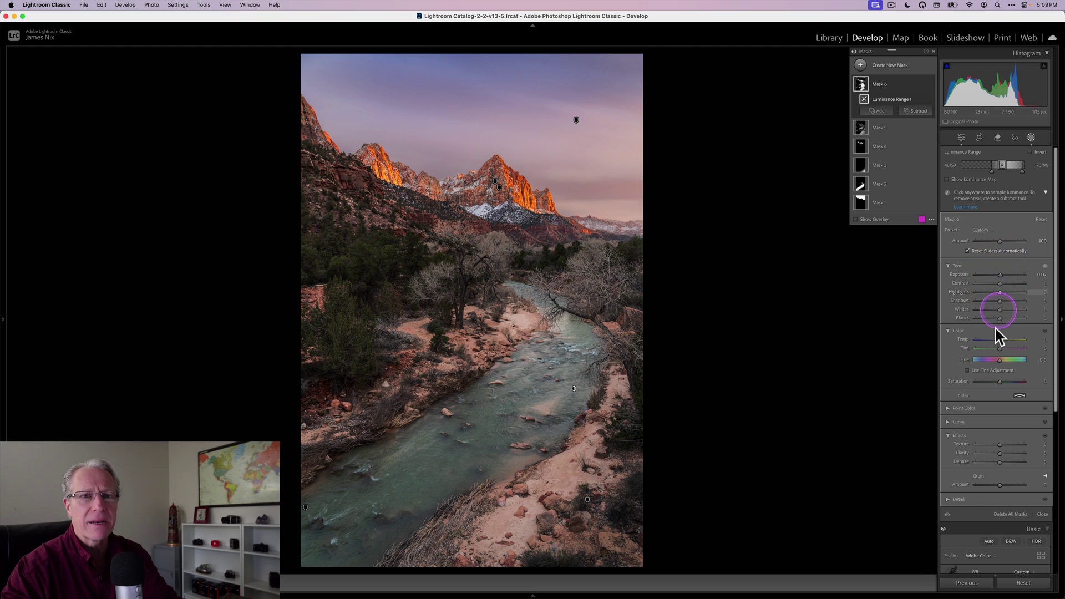
drag(999, 339, 997, 340)
click(1000, 381)
drag(1000, 382, 1002, 382)
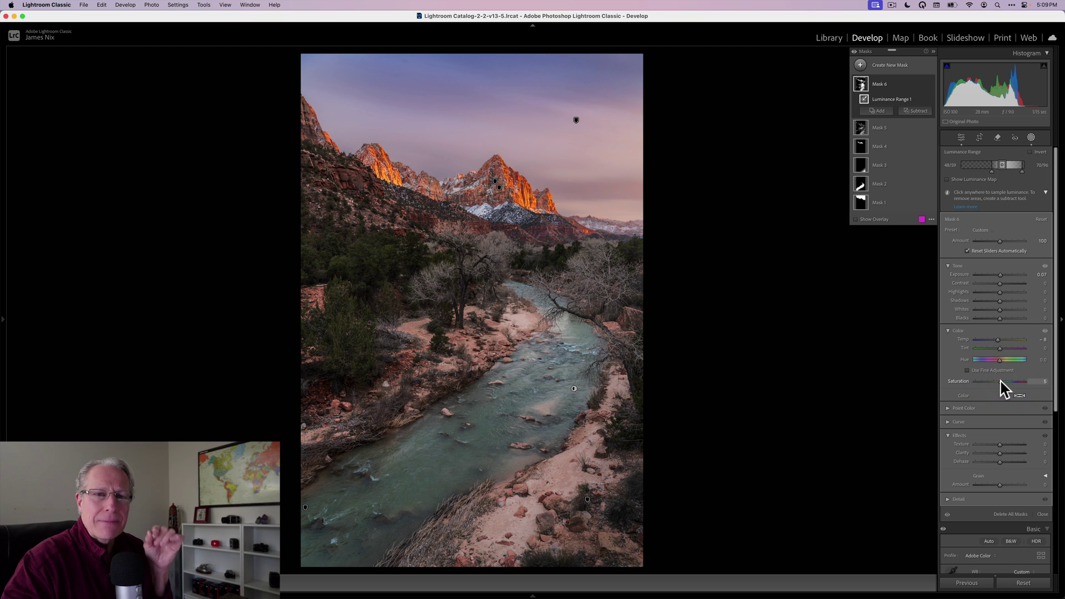
click(1003, 166)
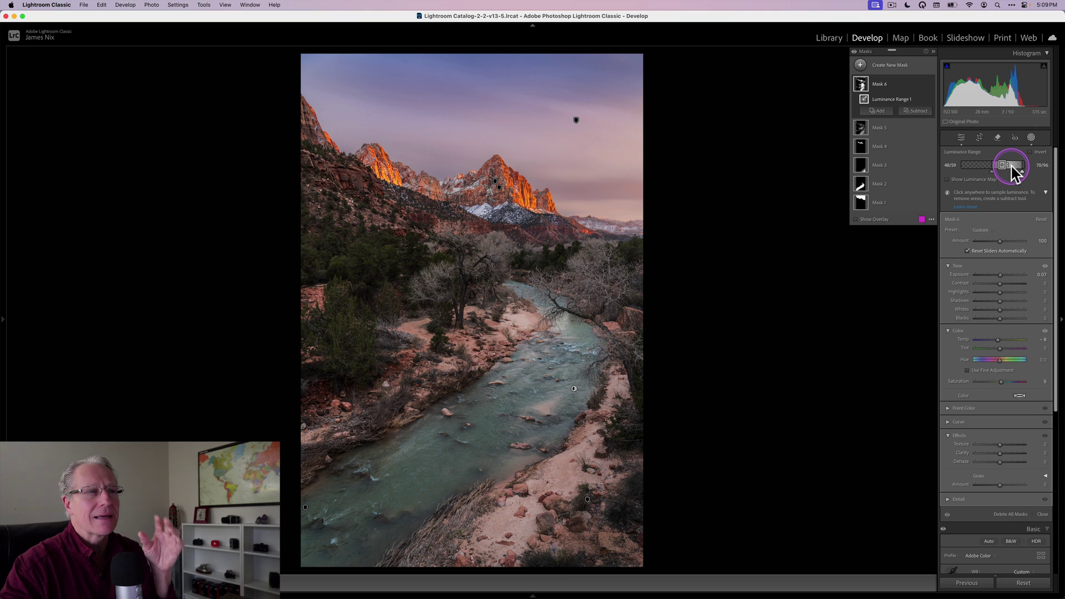
click(991, 164)
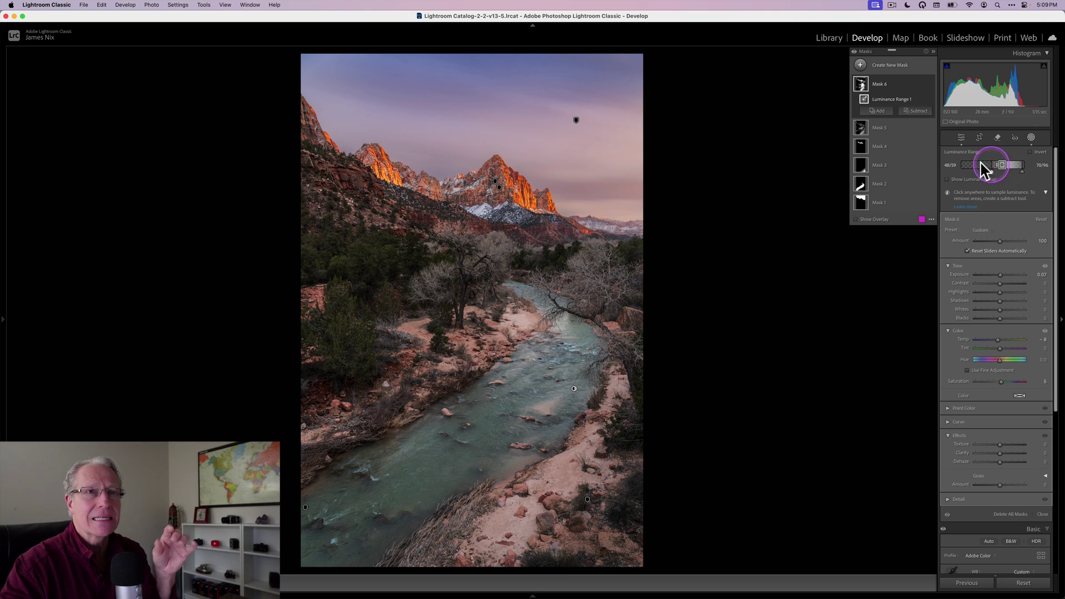
click(930, 84)
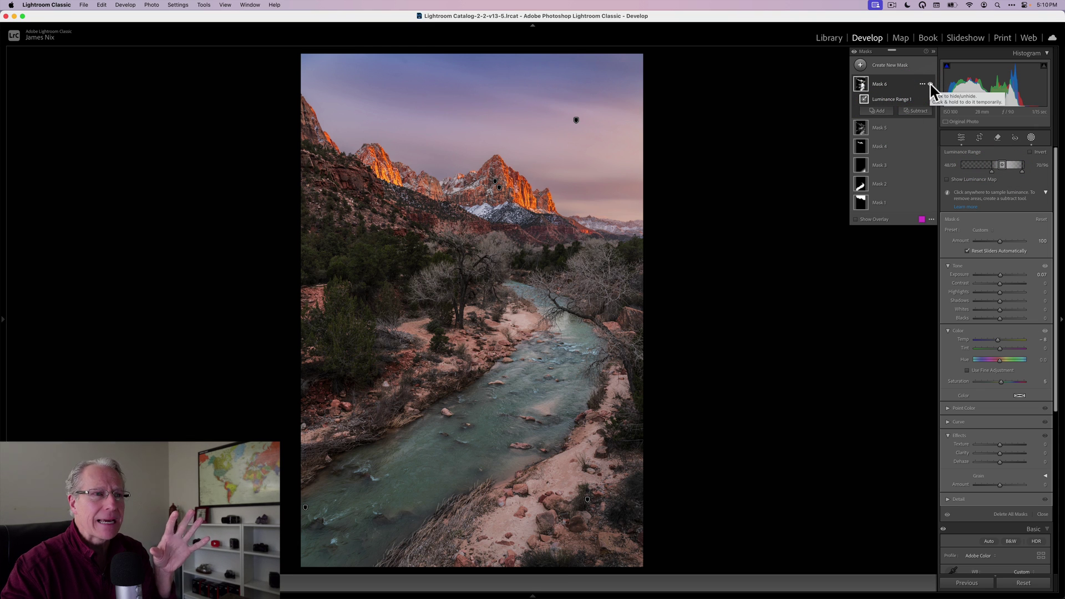
click(931, 84)
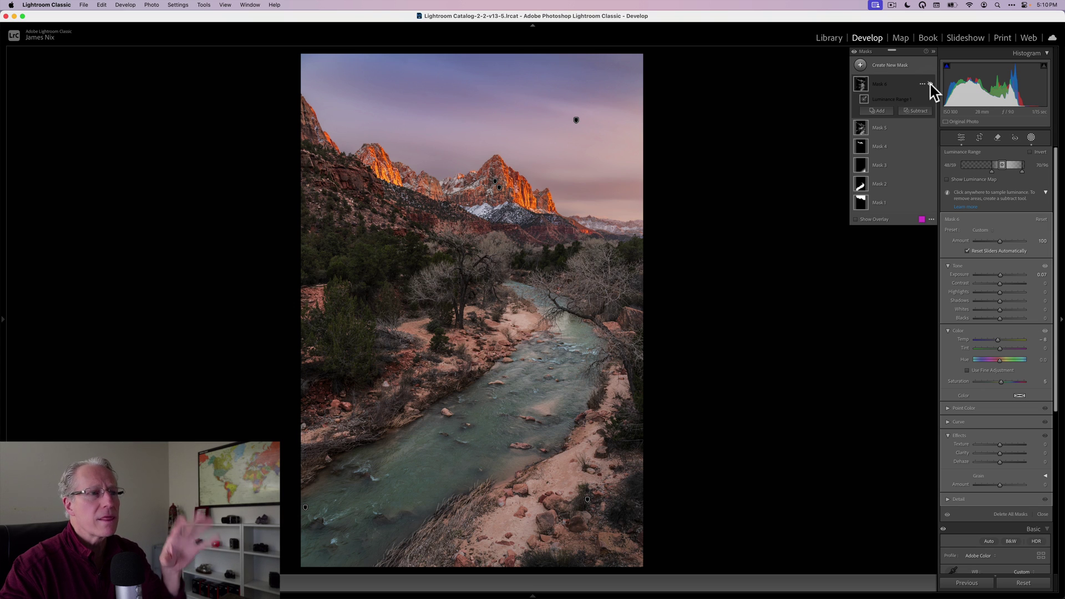
click(931, 84)
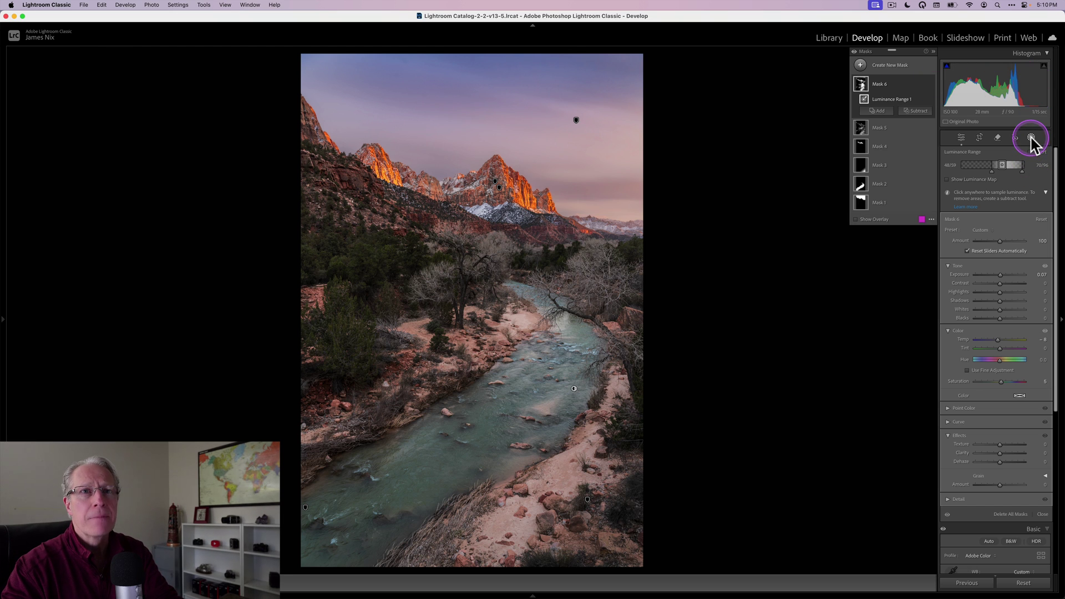
click(954, 115)
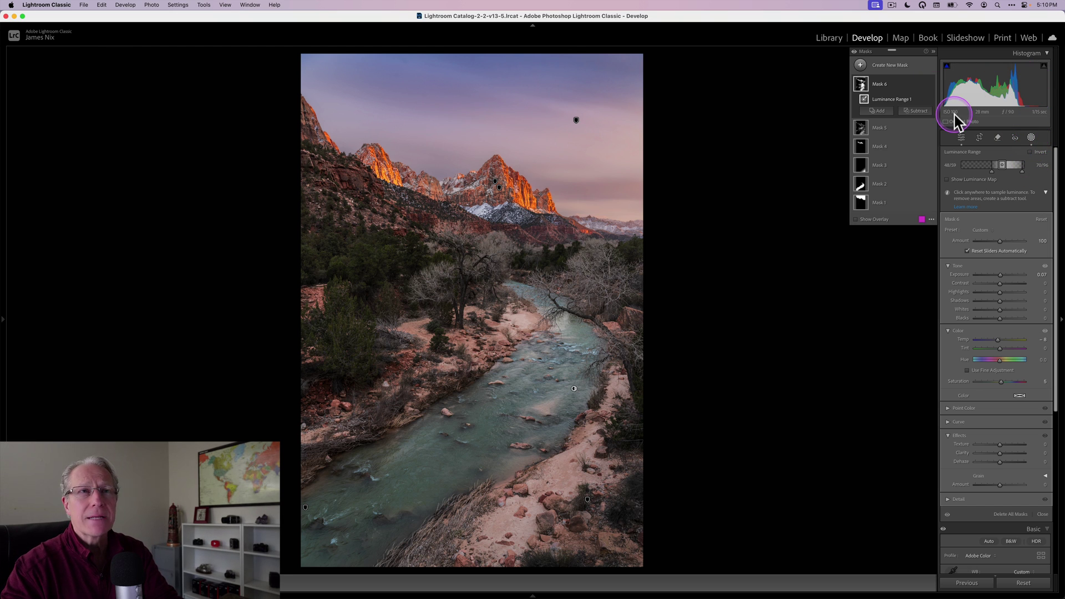
click(855, 52)
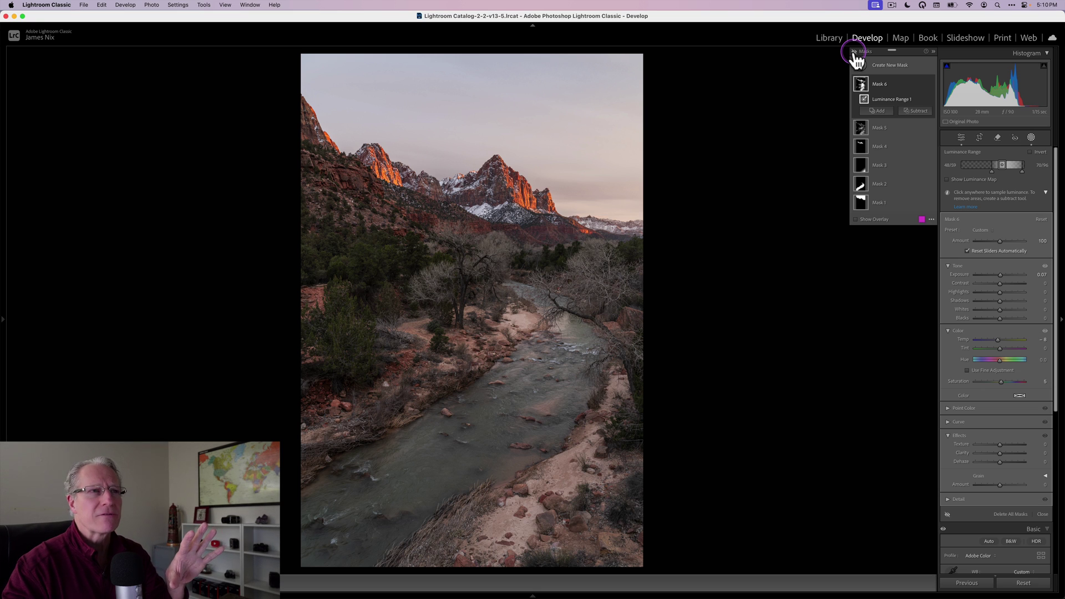
click(855, 52)
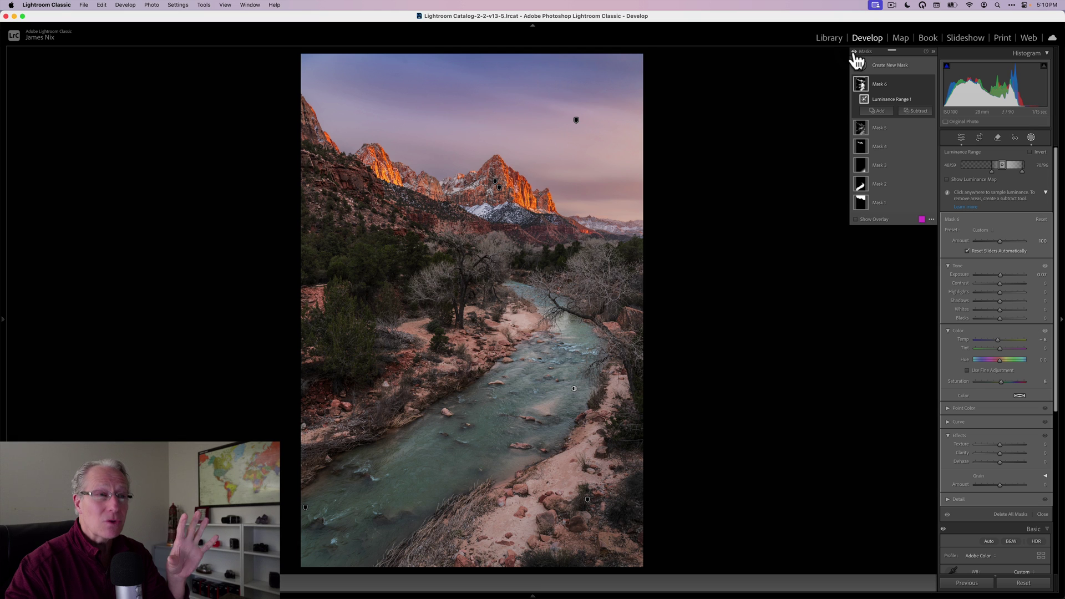
Step: Leave Masking and set Calibration Blue Primary Hue to −10 and Saturation to −9
click(1031, 138)
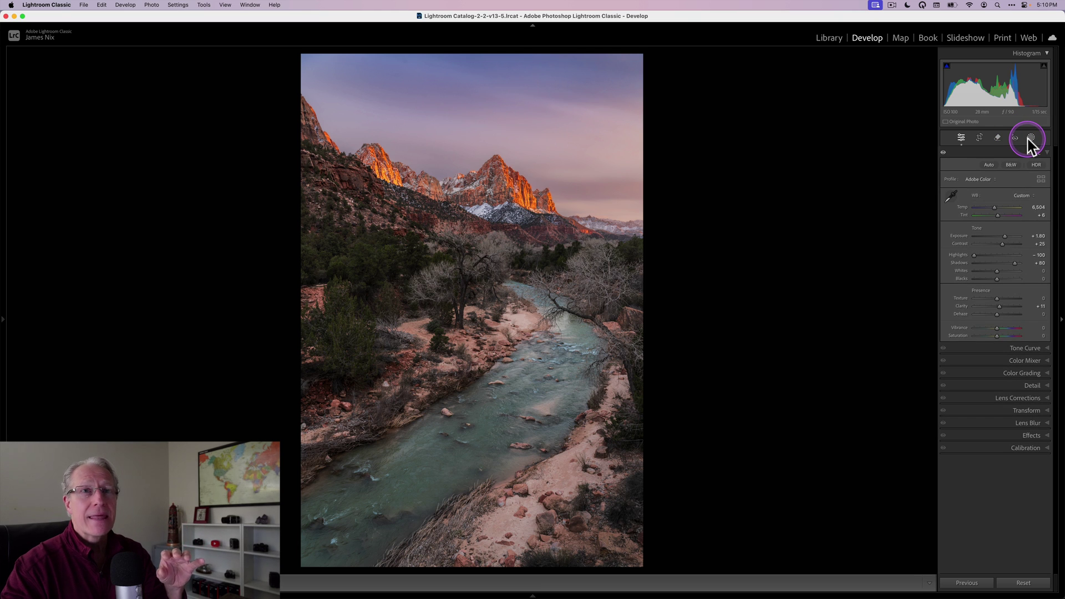
click(981, 155)
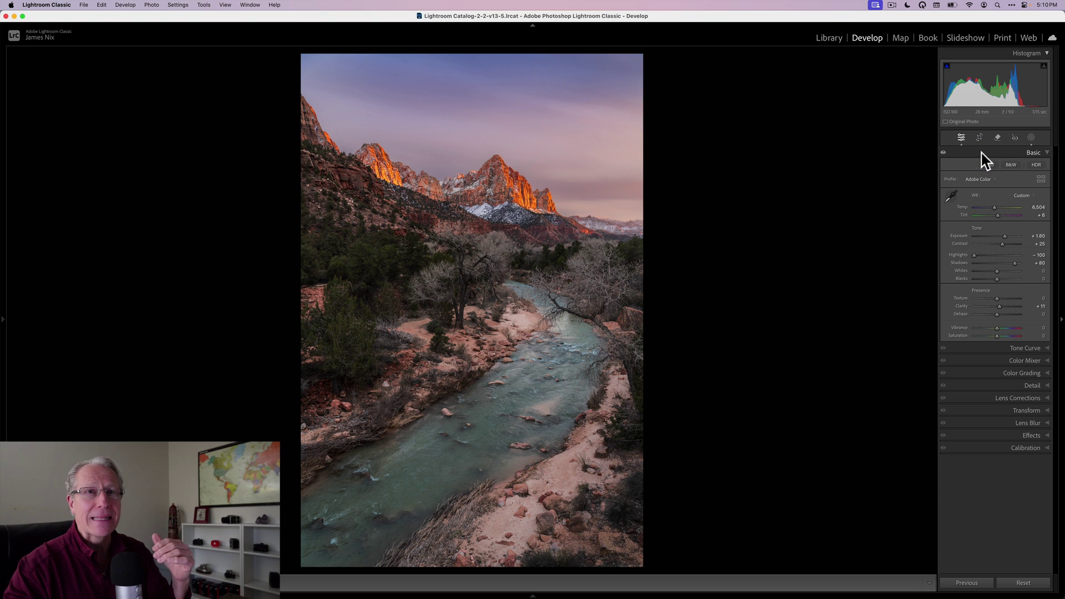
click(982, 154)
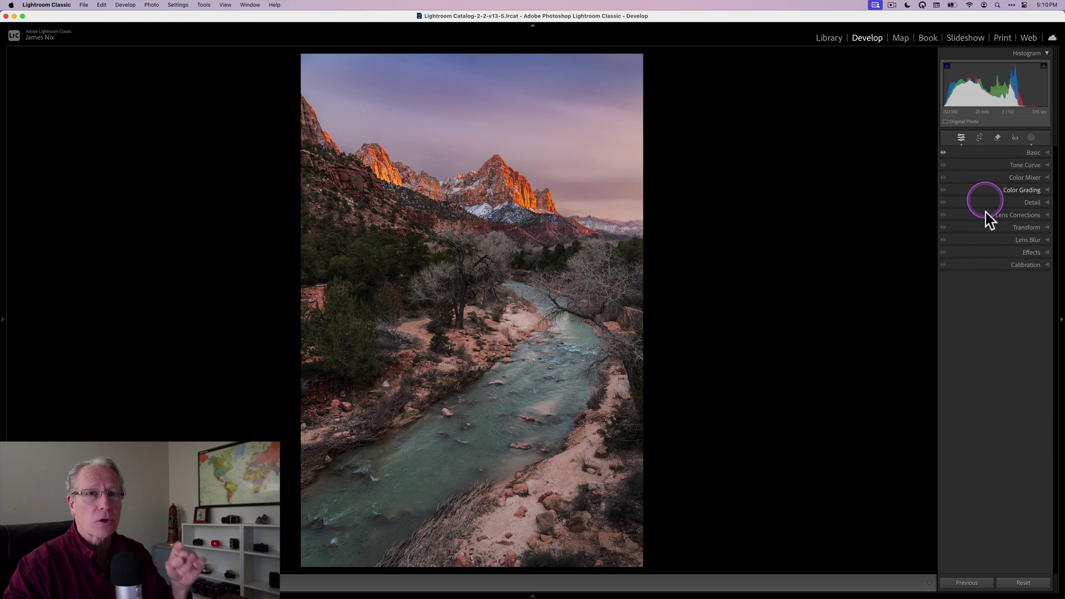
click(991, 267)
click(993, 372)
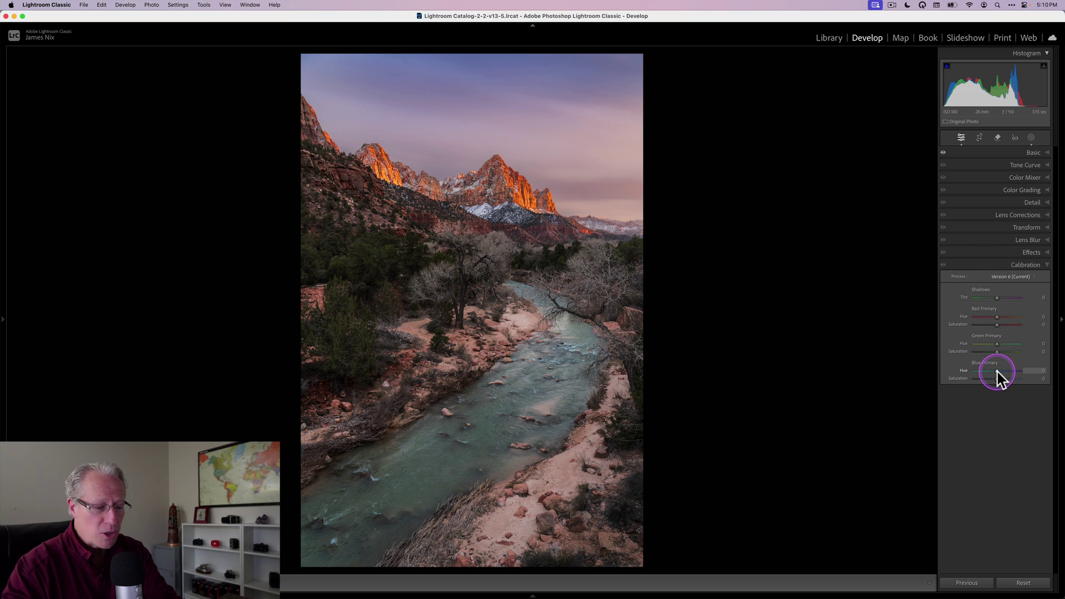
drag(997, 372, 997, 387)
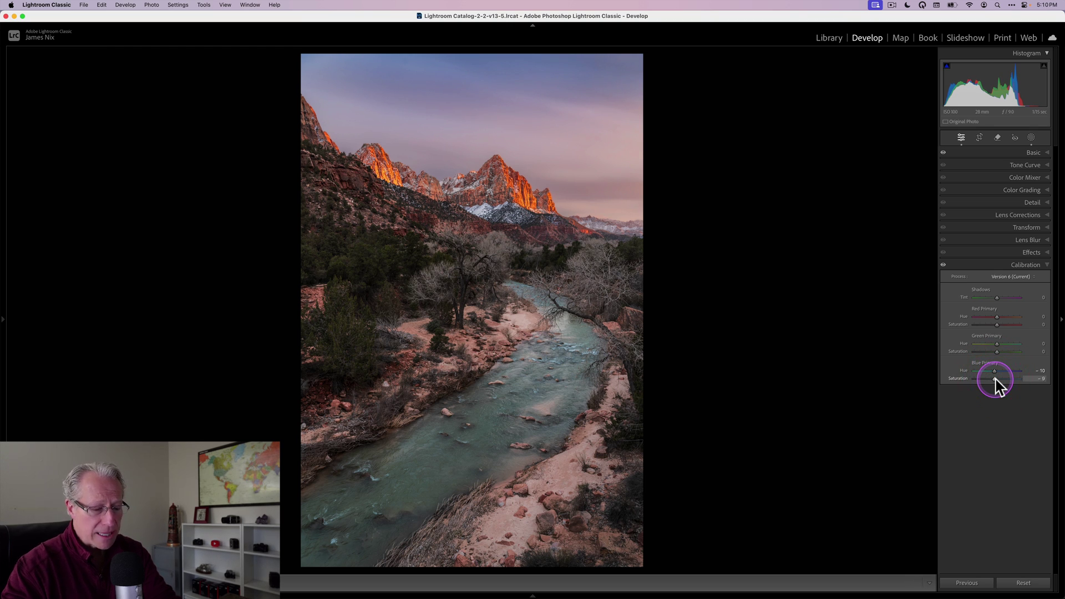
Step: Set Calibration Green Primary Hue to +20 and Saturation to +72
drag(997, 345, 1004, 347)
click(997, 352)
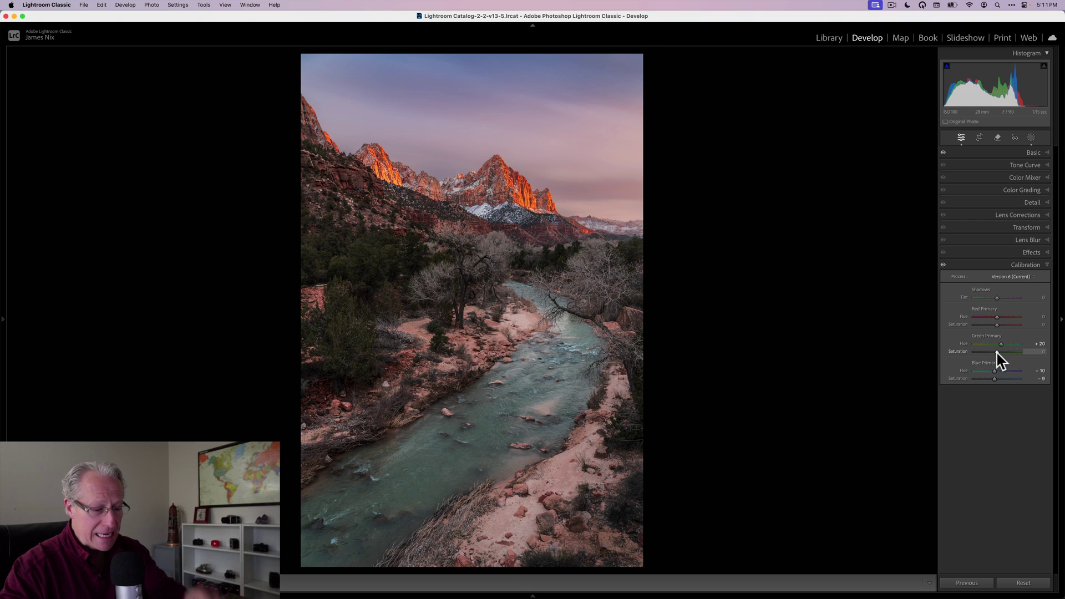
drag(997, 352, 1013, 353)
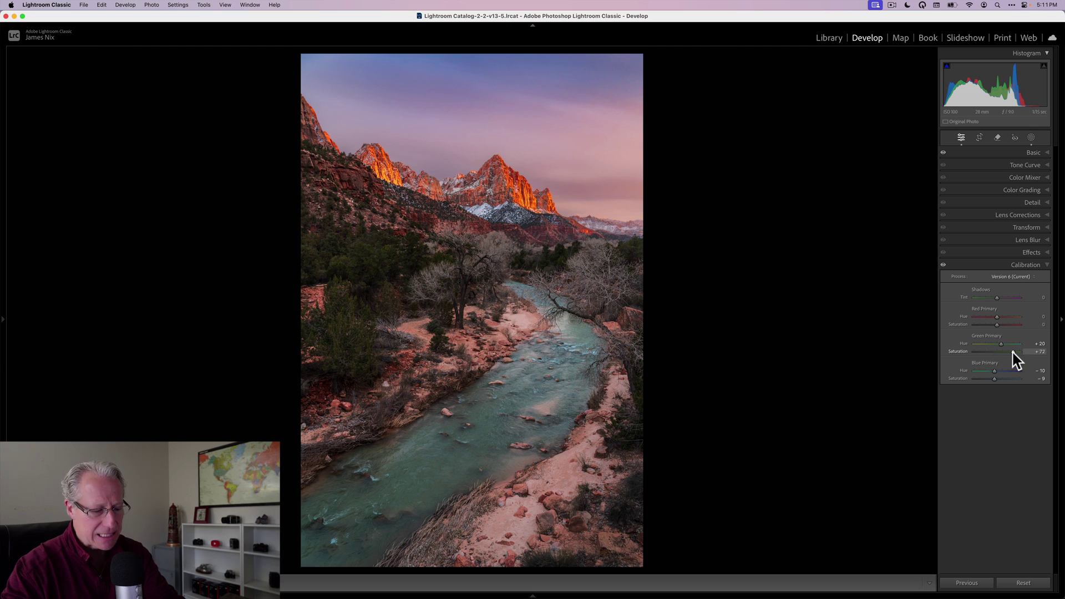
Step: Set Calibration Red Primary Hue to −1 and Saturation to −18
click(997, 326)
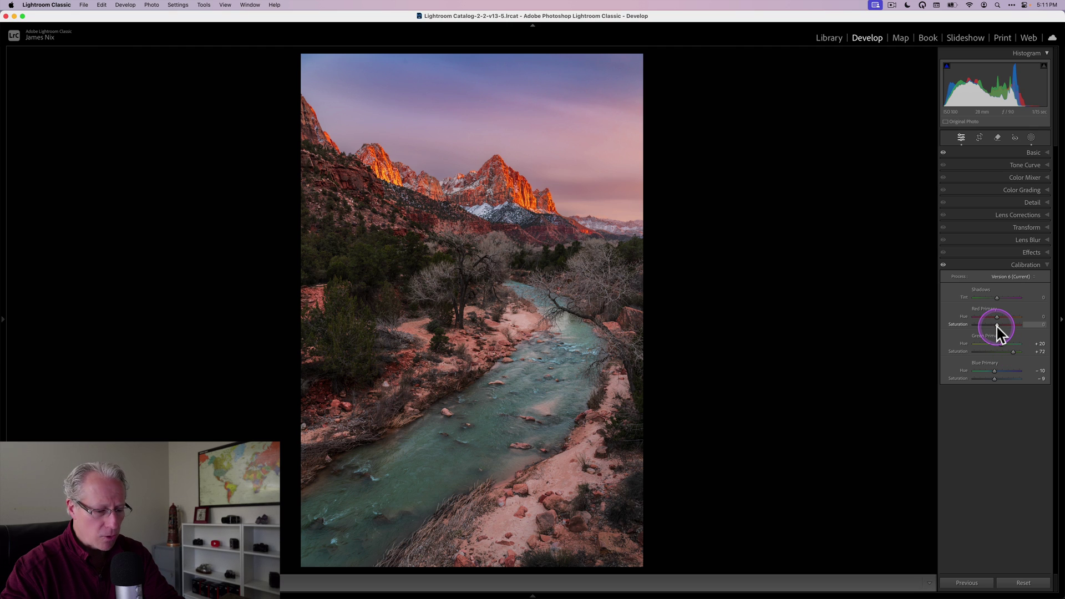
click(996, 317)
drag(996, 316, 994, 327)
click(999, 325)
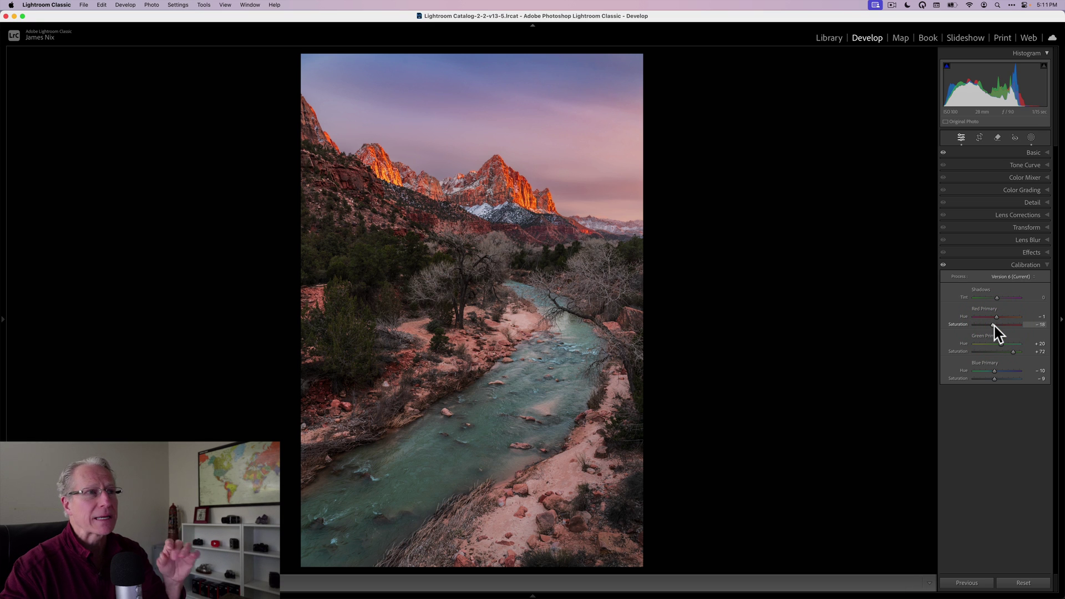
Step: Toggle the Calibration panel off and on to compare, then collapse it
click(944, 265)
click(944, 265)
click(964, 264)
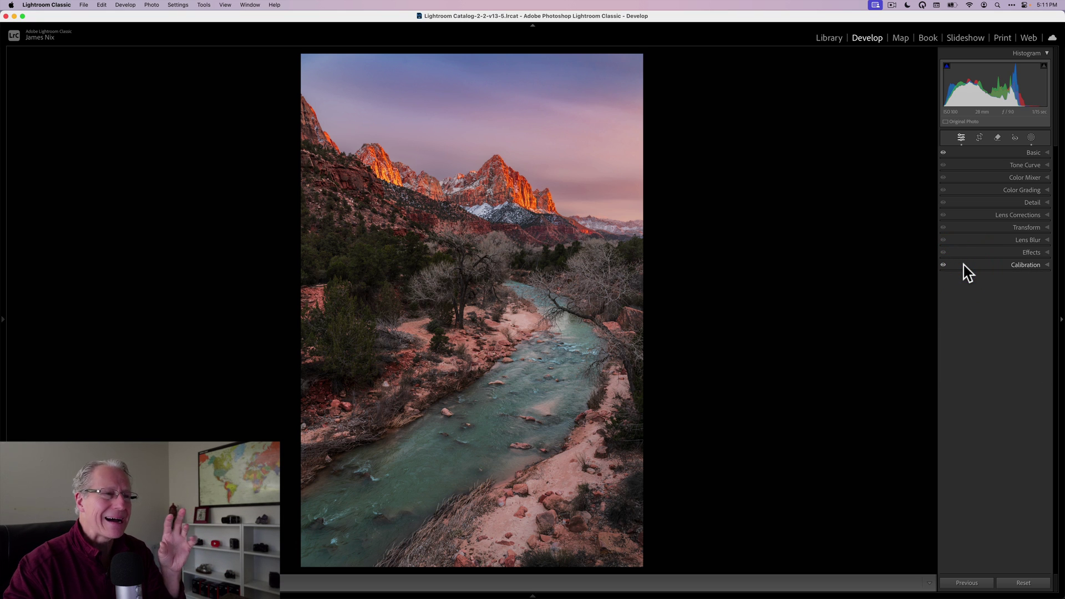
Step: Drop the Basic panel's global Saturation to −7 and Vibrance to −7
click(999, 155)
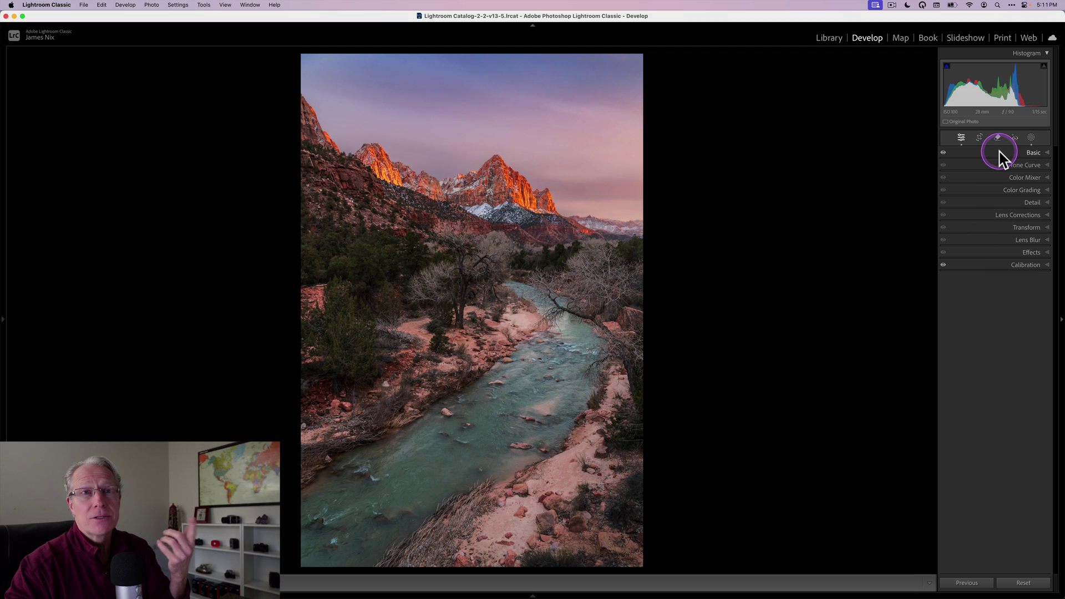
click(990, 300)
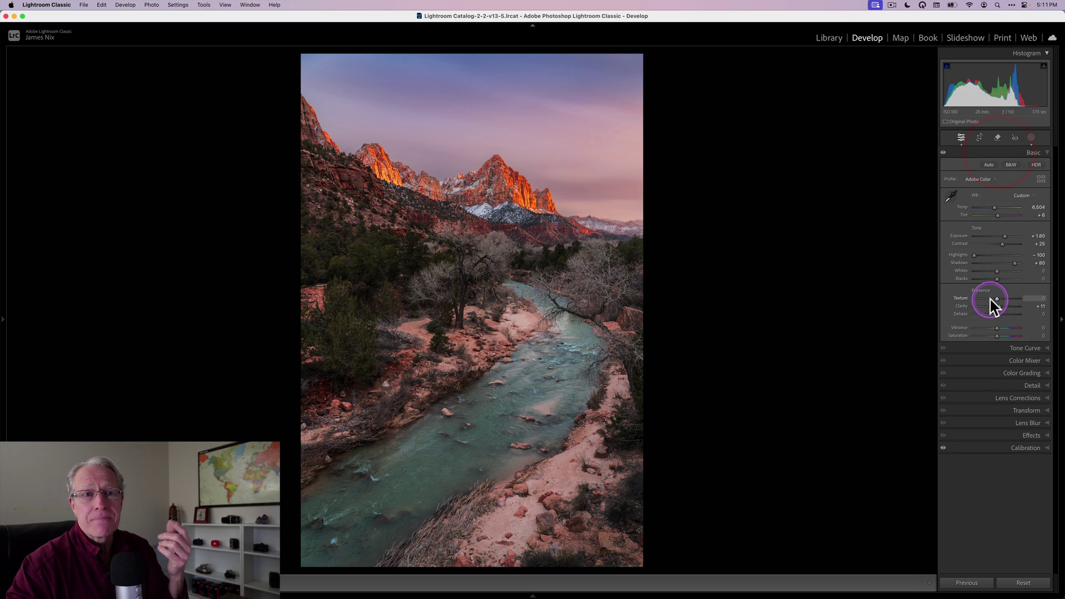
drag(997, 335, 994, 156)
click(996, 328)
click(994, 155)
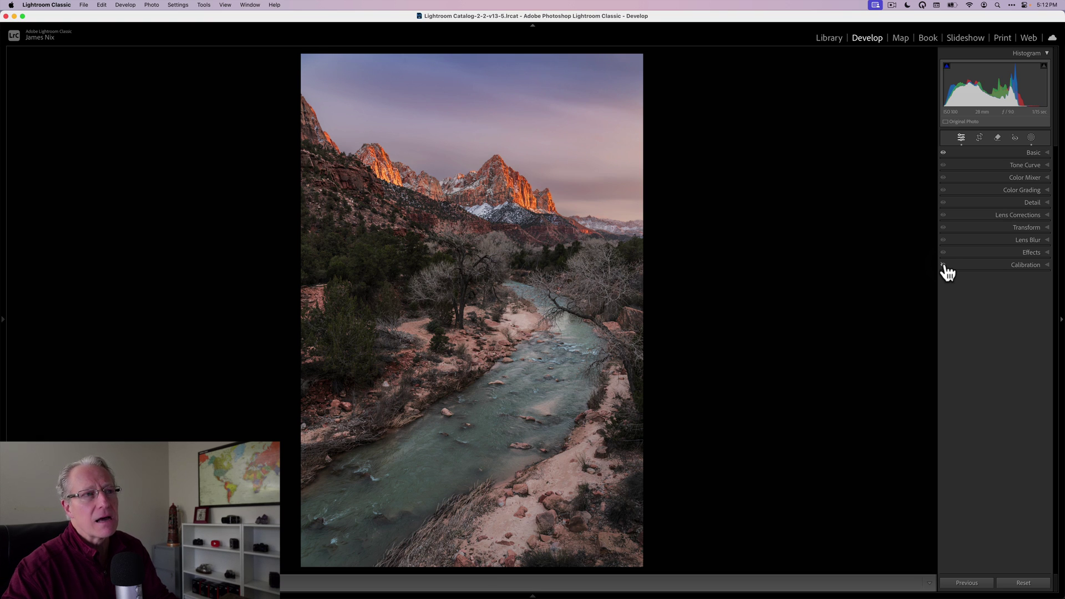
Step: Re-enable Calibration, compare Before/After with the \ key, and set Saturation to −6
click(944, 265)
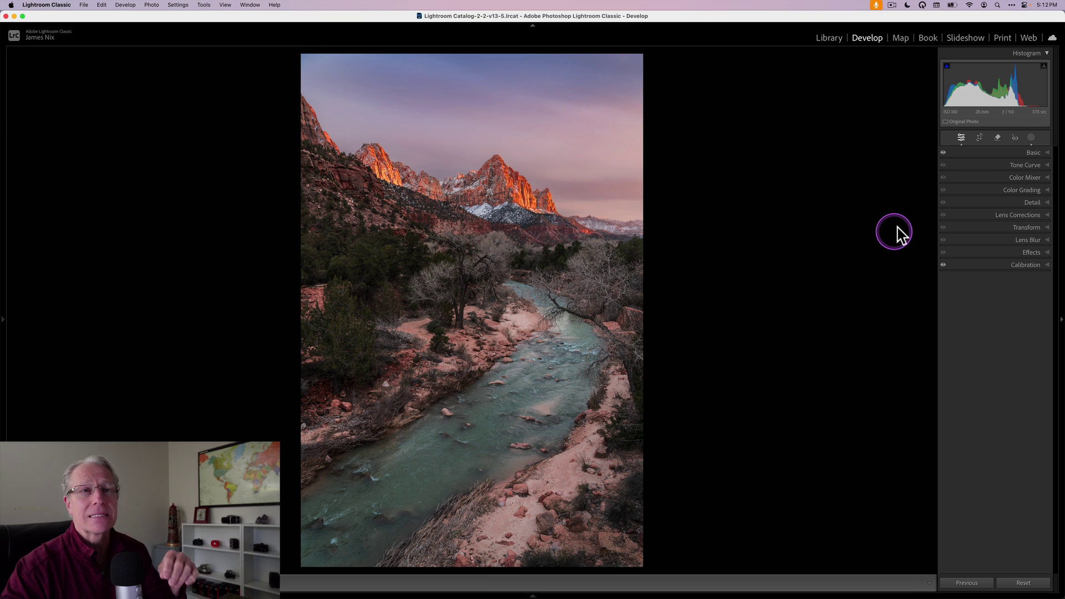
click(968, 154)
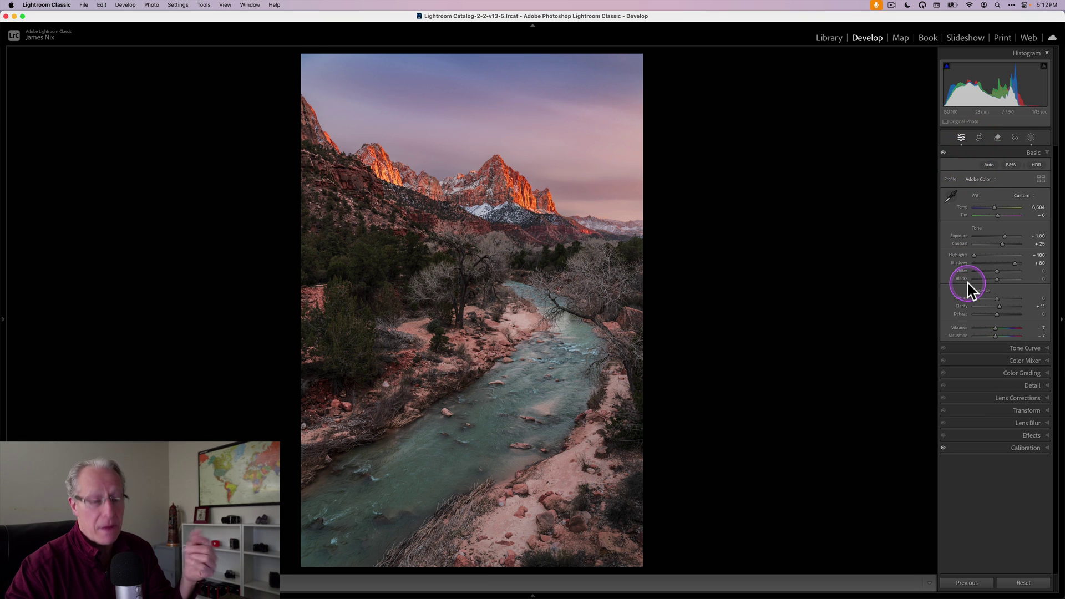
key(backslash)
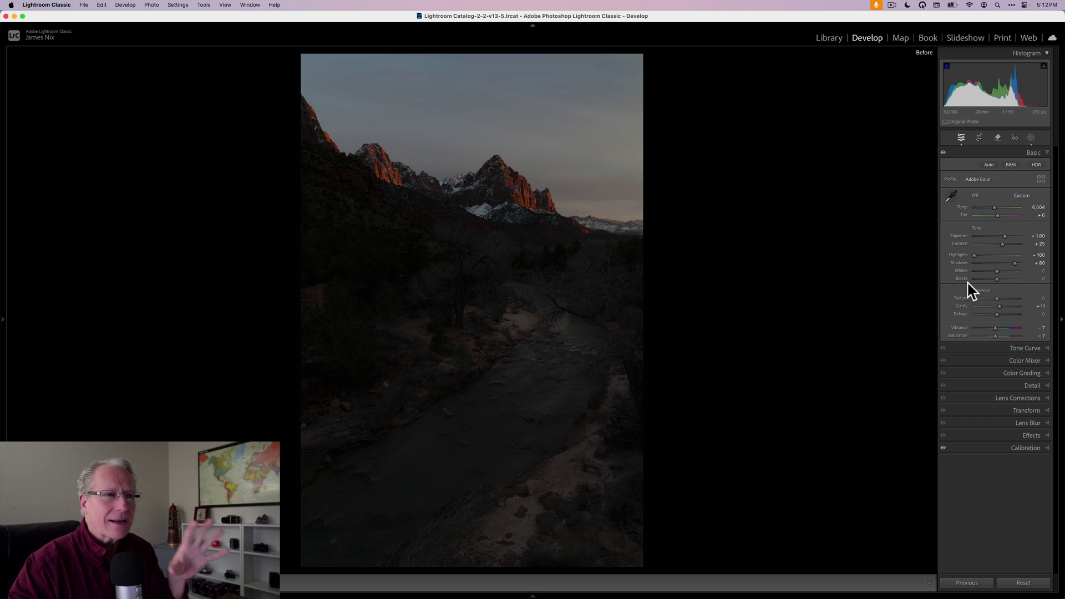
key(backslash)
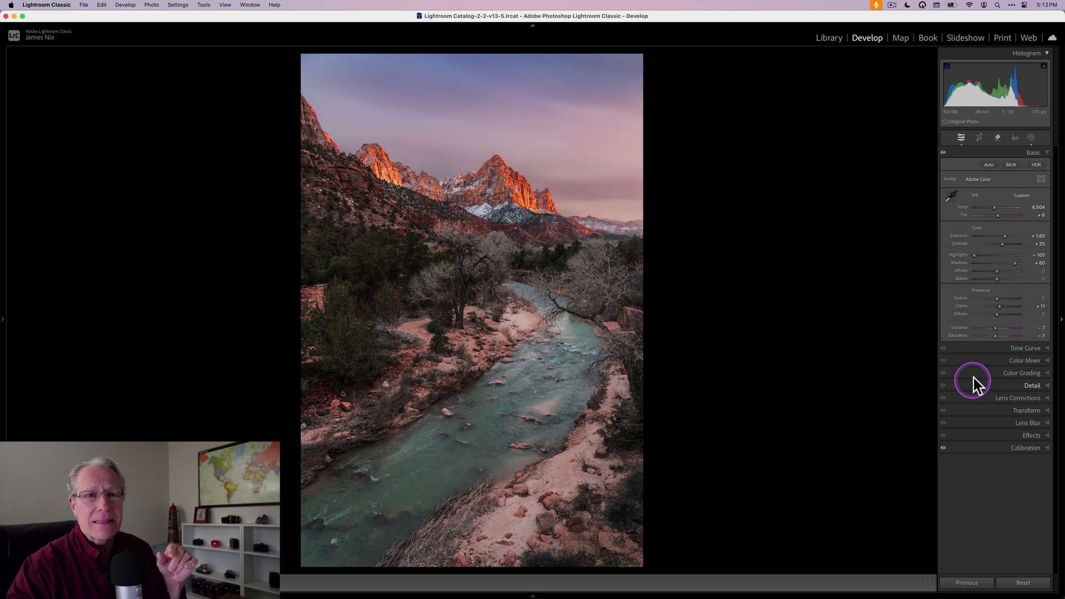
click(994, 338)
click(1000, 156)
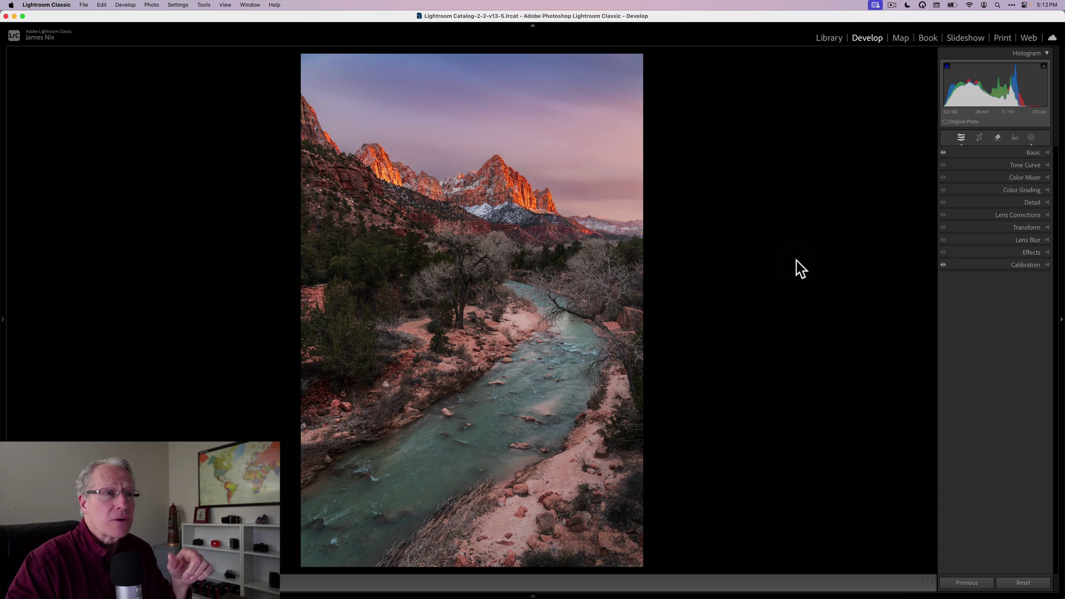
key(backslash)
key(backslash)
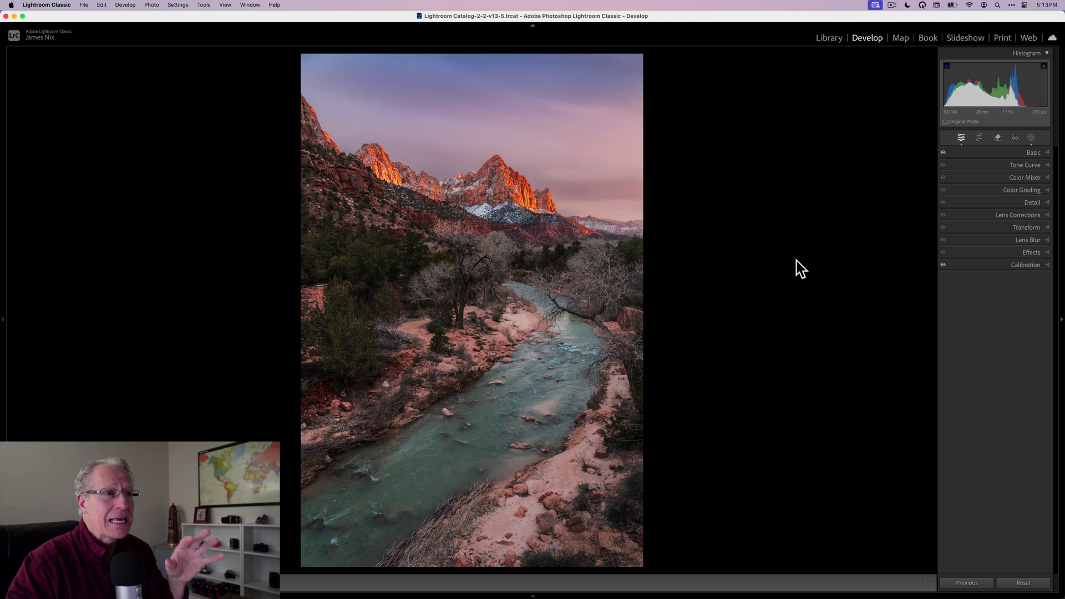